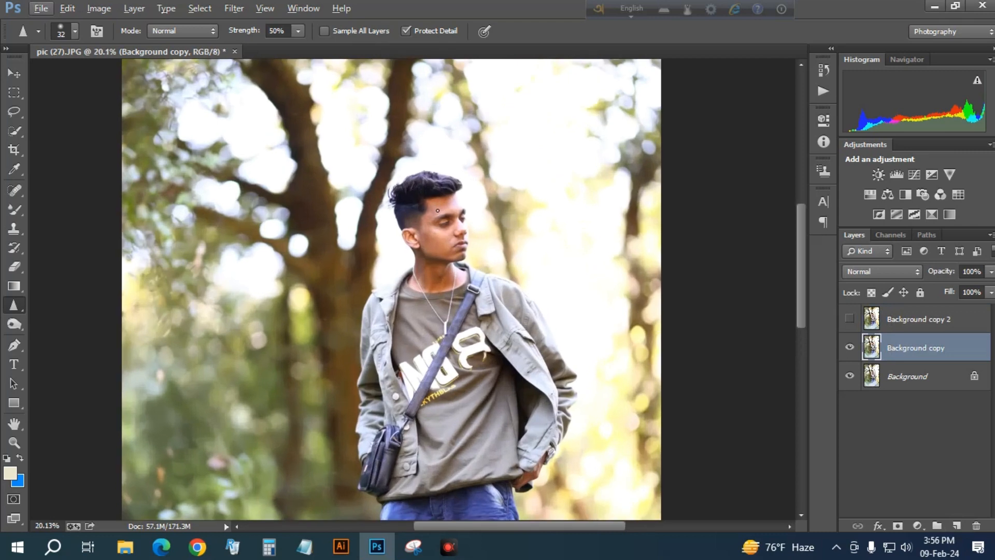
Choose the Mixer Brush tool and set its brush hardness to 0%
{"action": "scroll", "coordinate": [439, 212], "scroll_direction": "down", "scroll_amount": 13}
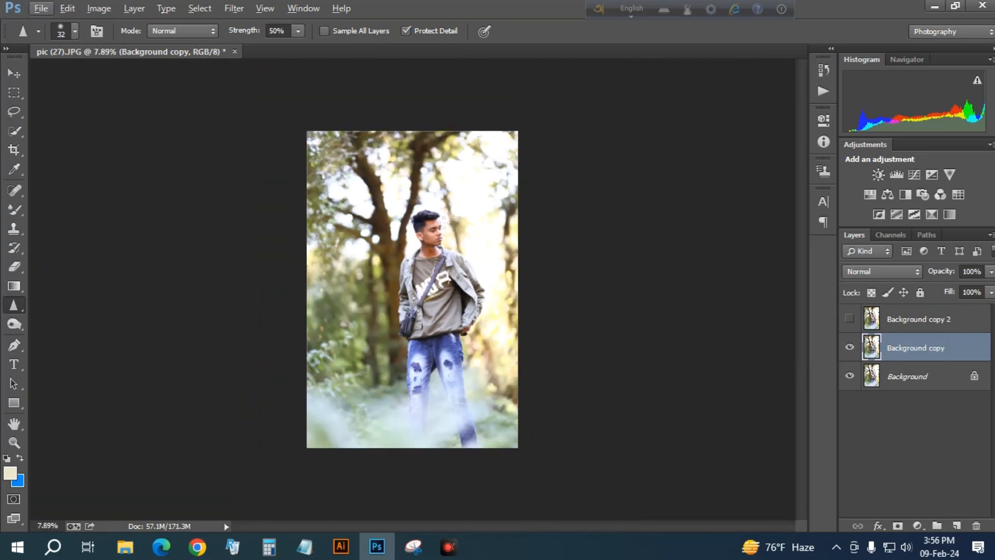
{"action": "scroll", "coordinate": [443, 222], "scroll_direction": "up", "scroll_amount": 1}
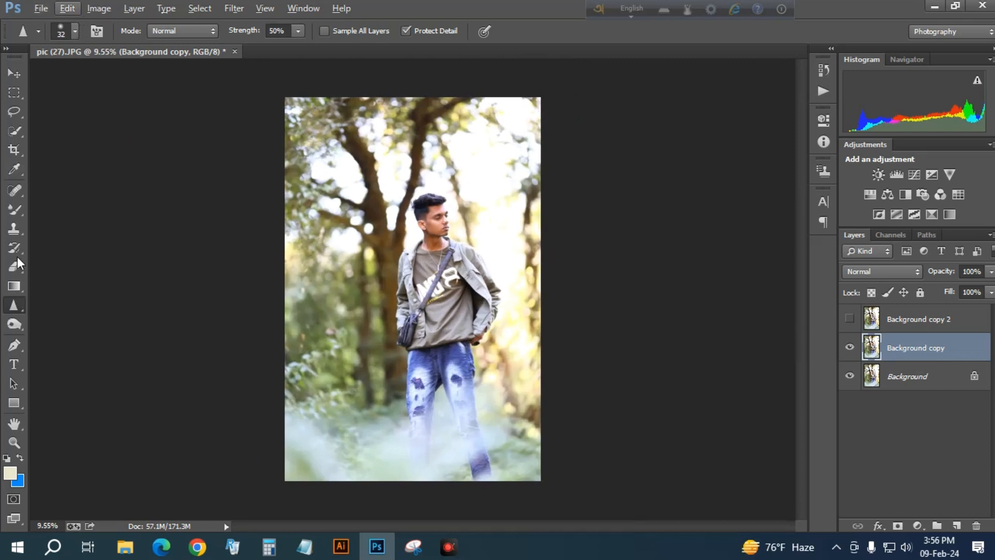
{"action": "left_click_drag", "start_coordinate": [11, 210], "coordinate": [74, 252]}
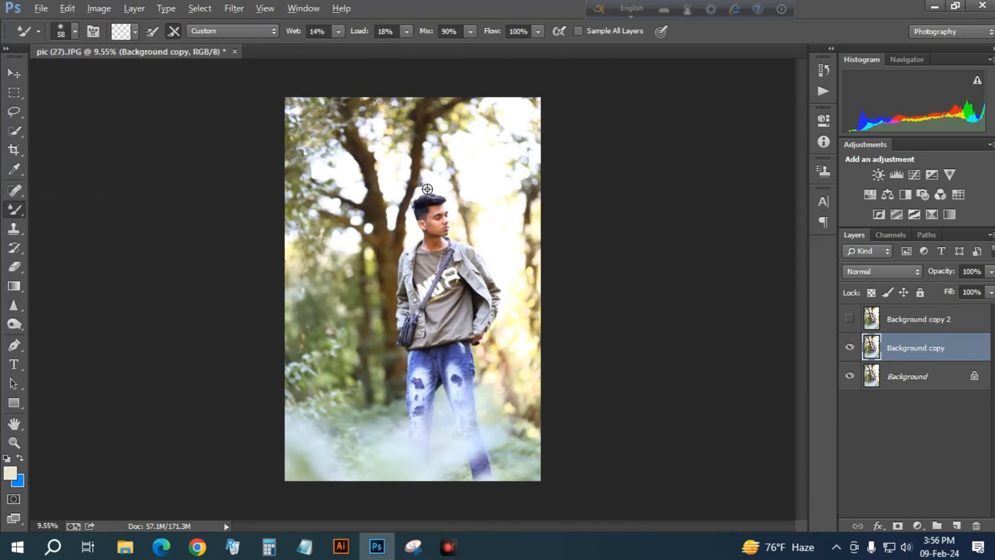
{"action": "scroll", "coordinate": [427, 189], "scroll_direction": "up", "scroll_amount": 6}
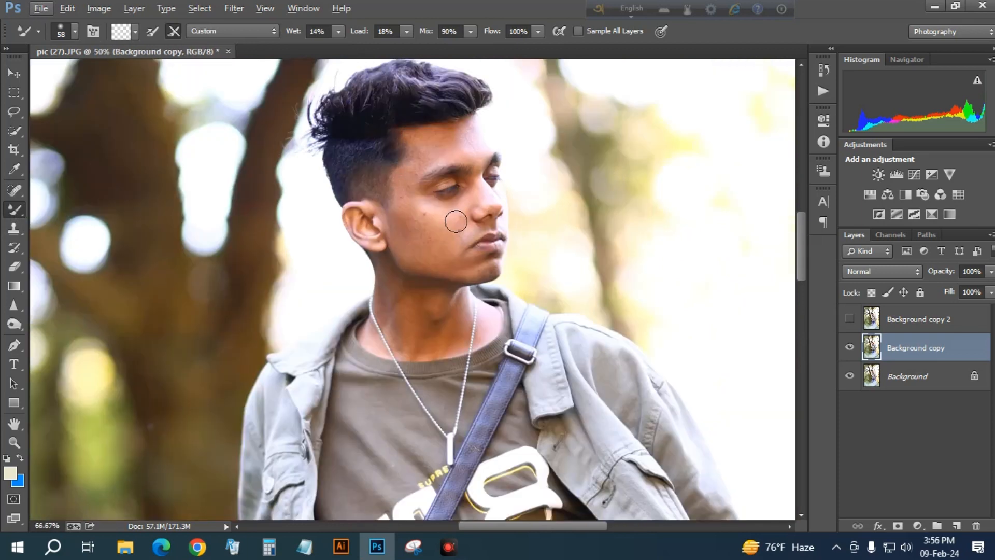
{"action": "scroll", "coordinate": [456, 222], "scroll_direction": "up", "scroll_amount": 2}
{"action": "scroll", "coordinate": [460, 222], "scroll_direction": "down", "scroll_amount": 1}
{"action": "scroll", "coordinate": [456, 222], "scroll_direction": "up", "scroll_amount": 1}
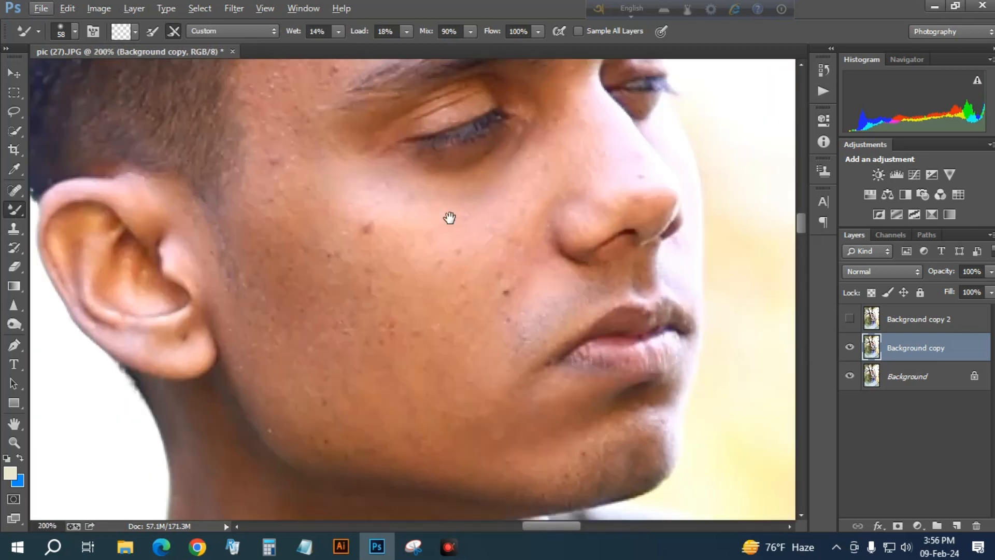
{"action": "left_click_drag", "start_coordinate": [449, 217], "coordinate": [389, 305]}
{"action": "scroll", "coordinate": [397, 315], "scroll_direction": "down", "scroll_amount": 1}
{"action": "scroll", "coordinate": [397, 313], "scroll_direction": "up", "scroll_amount": 1}
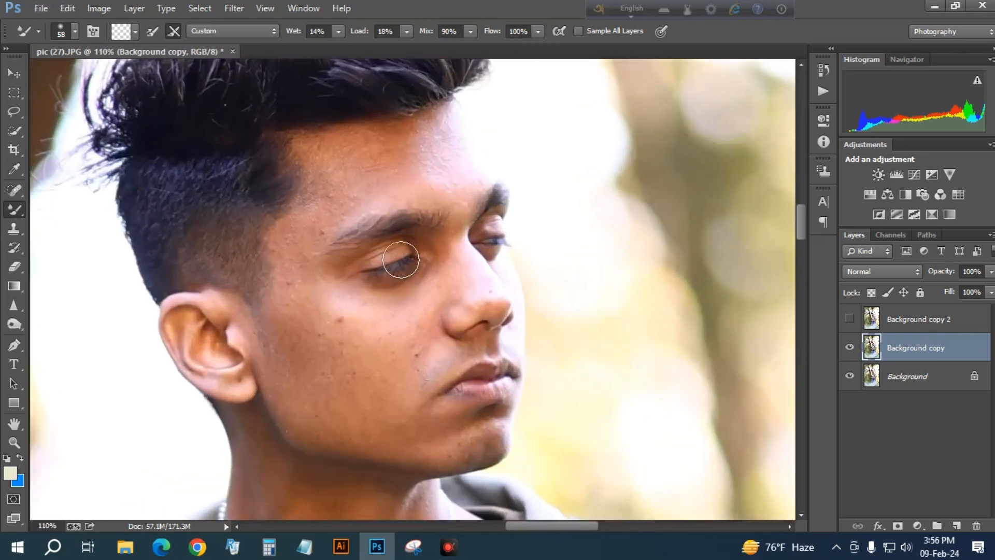
{"action": "scroll", "coordinate": [396, 214], "scroll_direction": "up", "scroll_amount": 1}
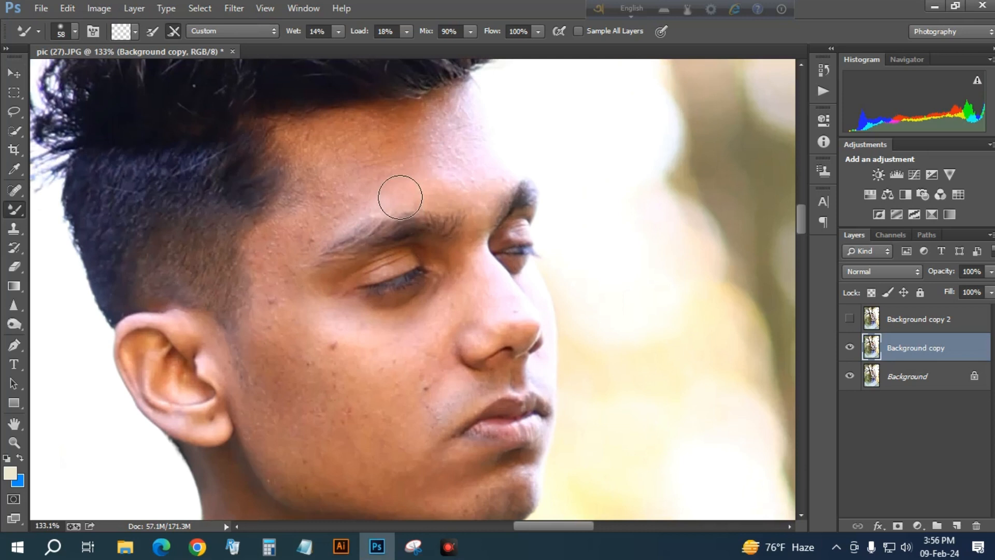
{"action": "right_click", "coordinate": [378, 175]}
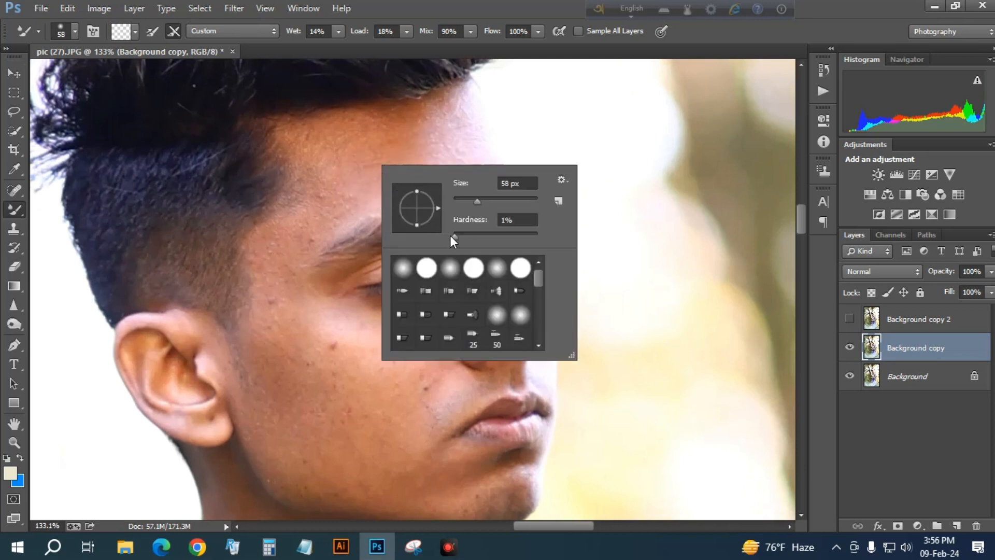
{"action": "left_click_drag", "start_coordinate": [450, 236], "coordinate": [444, 239]}
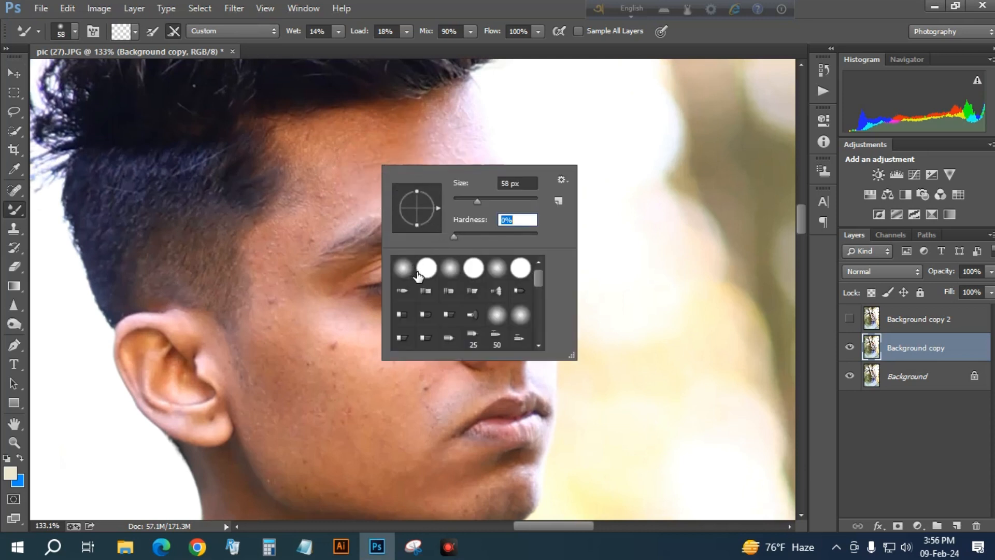
{"action": "left_click", "coordinate": [627, 185]}
Smooth the man's forehead and temple skin on the Background copy layer with the Mixer Brush, reducing the brush to 44 px
{"action": "scroll", "coordinate": [415, 176], "scroll_direction": "up", "scroll_amount": 2}
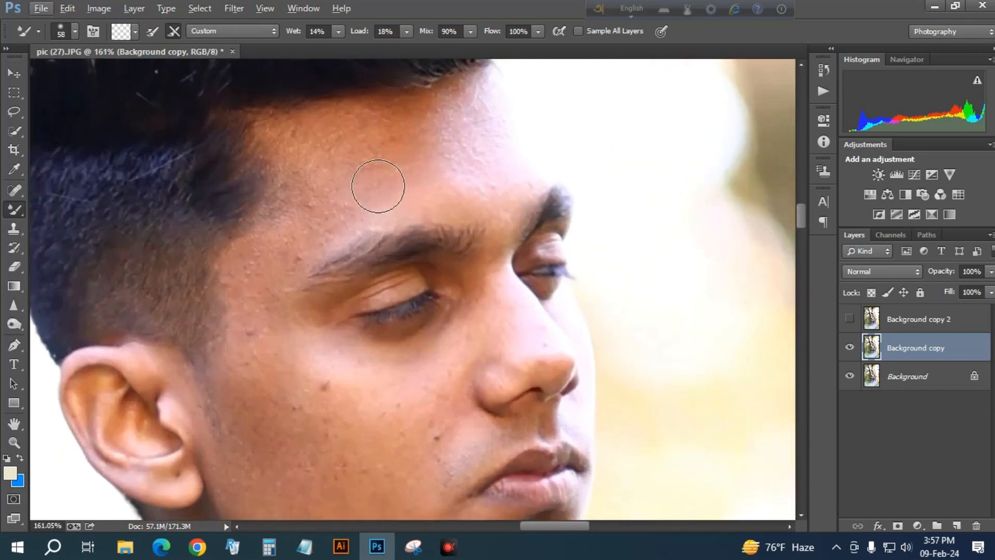
{"action": "mouse_move", "coordinate": [378, 186]}
{"action": "left_mouse_down"}
{"action": "mouse_move", "coordinate": [355, 179]}
{"action": "mouse_move", "coordinate": [345, 193]}
{"action": "mouse_move", "coordinate": [358, 196]}
{"action": "mouse_move", "coordinate": [359, 177]}
{"action": "mouse_move", "coordinate": [363, 187]}
{"action": "mouse_move", "coordinate": [428, 181]}
{"action": "mouse_move", "coordinate": [367, 157]}
{"action": "mouse_move", "coordinate": [329, 163]}
{"action": "mouse_move", "coordinate": [325, 187]}
{"action": "mouse_move", "coordinate": [368, 239]}
{"action": "mouse_move", "coordinate": [444, 206]}
{"action": "mouse_move", "coordinate": [503, 226]}
{"action": "mouse_move", "coordinate": [450, 169]}
{"action": "mouse_move", "coordinate": [411, 163]}
{"action": "left_mouse_up"}
{"action": "key", "text": "bracketleft"}
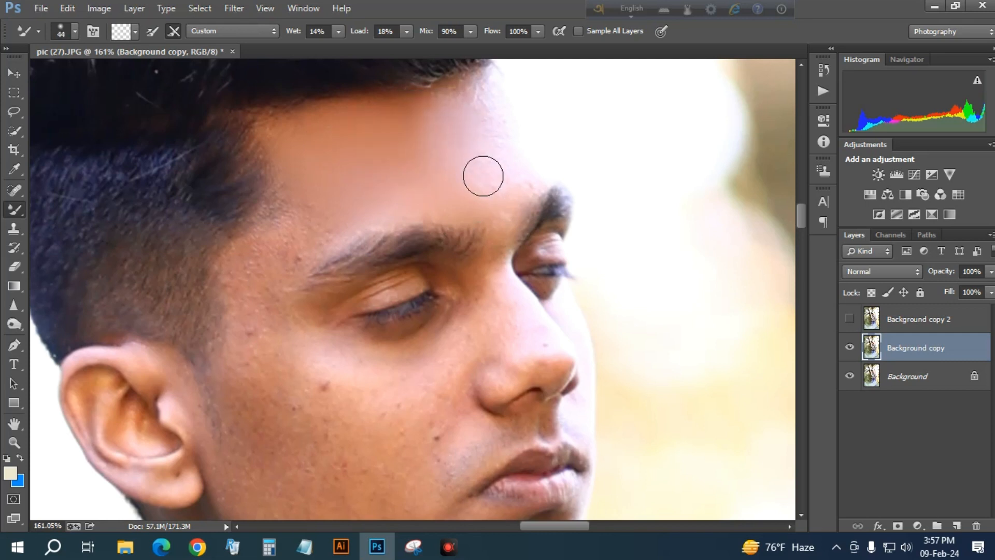
{"action": "mouse_move", "coordinate": [504, 182]}
{"action": "left_mouse_down"}
{"action": "mouse_move", "coordinate": [490, 121]}
{"action": "mouse_move", "coordinate": [524, 218]}
{"action": "mouse_move", "coordinate": [528, 198]}
{"action": "mouse_move", "coordinate": [410, 219]}
{"action": "mouse_move", "coordinate": [330, 242]}
{"action": "mouse_move", "coordinate": [329, 261]}
{"action": "mouse_move", "coordinate": [340, 225]}
{"action": "left_mouse_up"}
{"action": "left_click_drag", "start_coordinate": [269, 284], "coordinate": [373, 196]}
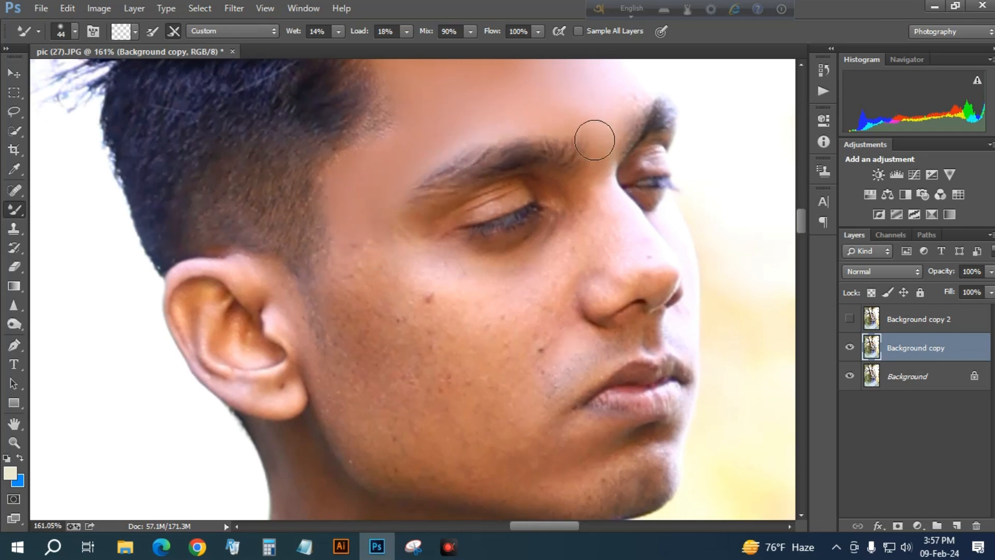
Blend away the blemishes on the cheek, under the eye and beside the nose with the Mixer Brush
{"action": "mouse_move", "coordinate": [368, 288]}
{"action": "left_mouse_down"}
{"action": "mouse_move", "coordinate": [367, 310]}
{"action": "mouse_move", "coordinate": [405, 394]}
{"action": "mouse_move", "coordinate": [441, 379]}
{"action": "mouse_move", "coordinate": [421, 393]}
{"action": "mouse_move", "coordinate": [441, 326]}
{"action": "mouse_move", "coordinate": [464, 332]}
{"action": "mouse_move", "coordinate": [395, 242]}
{"action": "mouse_move", "coordinate": [454, 283]}
{"action": "mouse_move", "coordinate": [523, 299]}
{"action": "mouse_move", "coordinate": [516, 345]}
{"action": "left_mouse_up"}
{"action": "left_click_drag", "start_coordinate": [488, 317], "coordinate": [502, 318]}
{"action": "mouse_move", "coordinate": [524, 367]}
{"action": "left_mouse_down"}
{"action": "mouse_move", "coordinate": [561, 349]}
{"action": "mouse_move", "coordinate": [559, 380]}
{"action": "left_mouse_up"}
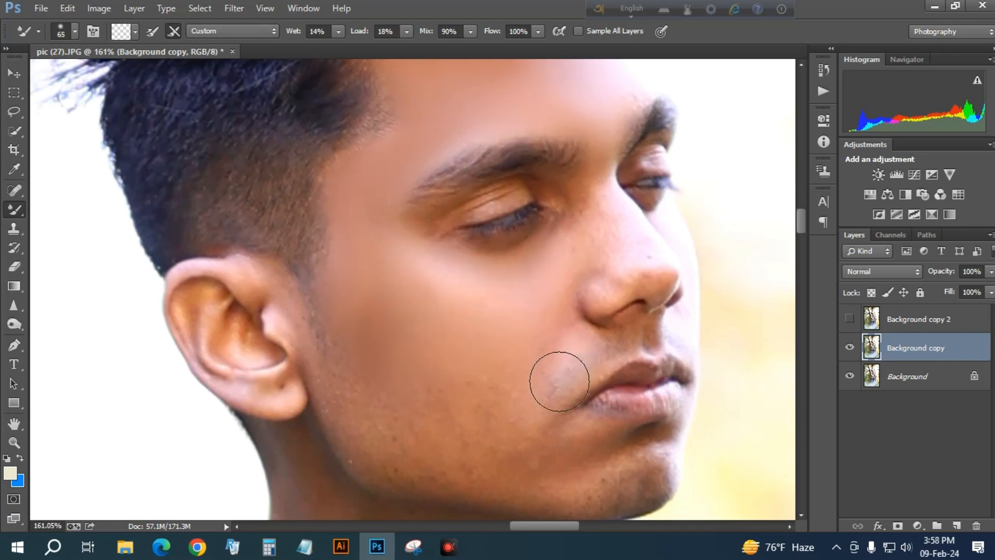
{"action": "left_click_drag", "start_coordinate": [534, 340], "coordinate": [527, 339]}
{"action": "left_click_drag", "start_coordinate": [547, 250], "coordinate": [579, 251]}
Smooth the skin of the lower cheek and along the jawline with the Mixer Brush
{"action": "scroll", "coordinate": [518, 260], "scroll_direction": "down", "scroll_amount": 3}
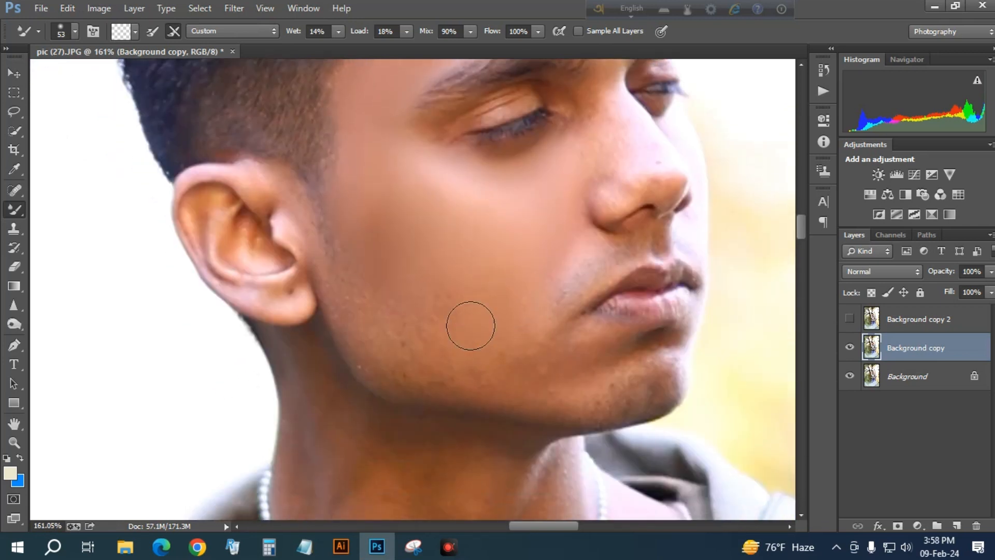
{"action": "mouse_move", "coordinate": [451, 396]}
{"action": "left_mouse_down"}
{"action": "mouse_move", "coordinate": [436, 351]}
{"action": "mouse_move", "coordinate": [436, 398]}
{"action": "left_mouse_up"}
{"action": "left_click_drag", "start_coordinate": [535, 420], "coordinate": [546, 338]}
{"action": "left_click_drag", "start_coordinate": [556, 244], "coordinate": [541, 254]}
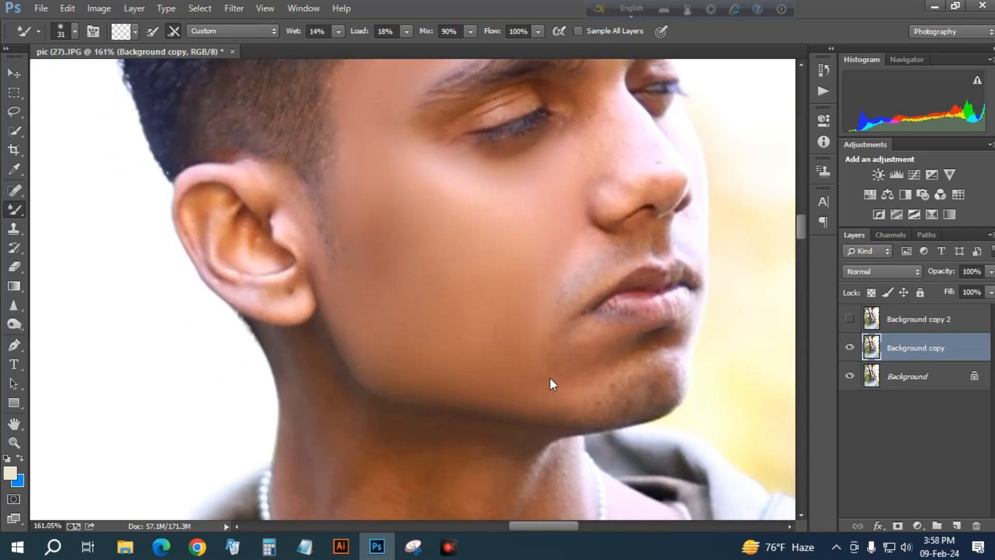
Smooth the chin edge and the nose with a smaller Mixer Brush
{"action": "left_click_drag", "start_coordinate": [577, 404], "coordinate": [599, 379]}
{"action": "left_click_drag", "start_coordinate": [629, 200], "coordinate": [531, 307]}
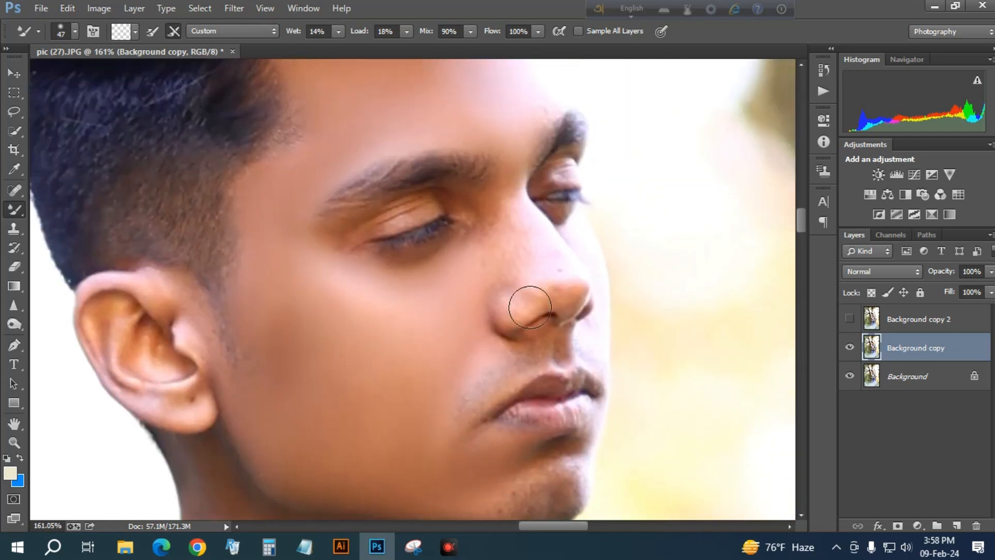
{"action": "left_click_drag", "start_coordinate": [540, 258], "coordinate": [553, 256]}
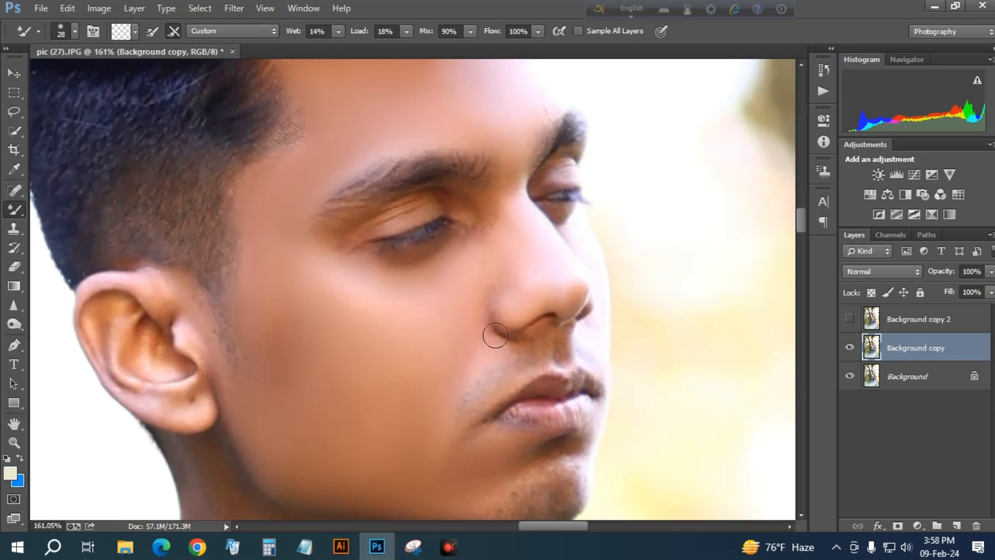
Blend the skin of the neck with a 65 px Mixer Brush and the ear with a 23 px one
{"action": "scroll", "coordinate": [496, 336], "scroll_direction": "down", "scroll_amount": 5}
{"action": "mouse_move", "coordinate": [467, 405]}
{"action": "left_mouse_down"}
{"action": "mouse_move", "coordinate": [435, 364]}
{"action": "mouse_move", "coordinate": [513, 246]}
{"action": "left_mouse_up"}
{"action": "scroll", "coordinate": [484, 389], "scroll_direction": "down", "scroll_amount": 2}
{"action": "key", "text": "super"}
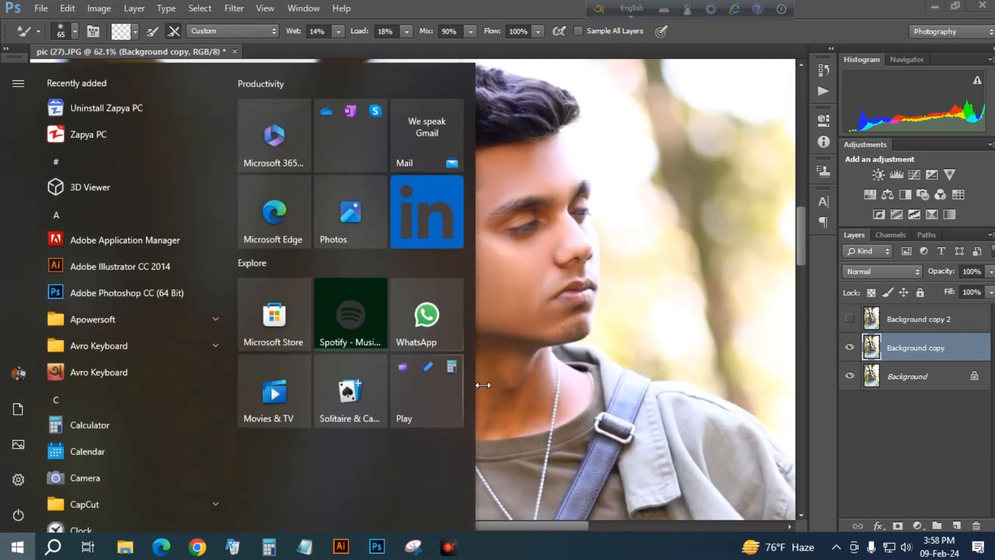
{"action": "key", "text": "super"}
{"action": "scroll", "coordinate": [508, 404], "scroll_direction": "up", "scroll_amount": 5}
{"action": "left_click_drag", "start_coordinate": [450, 359], "coordinate": [451, 438]}
{"action": "right_click", "coordinate": [528, 412], "text": "alt"}
{"action": "scroll", "coordinate": [529, 407], "scroll_direction": "down", "scroll_amount": 6}
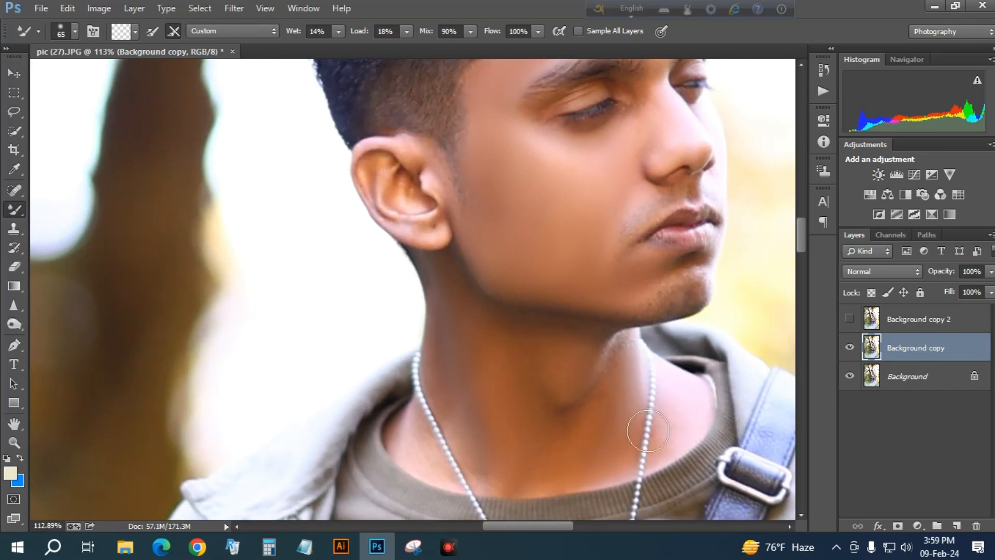
{"action": "right_click", "coordinate": [460, 499], "text": "alt"}
{"action": "right_click", "coordinate": [434, 227], "text": "alt"}
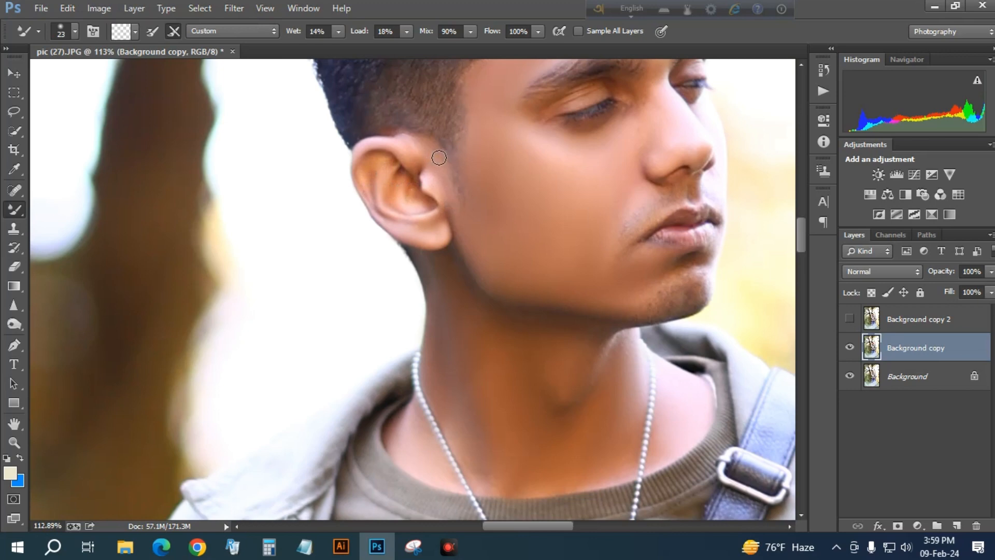
Examine the smoothed skin both in the whole photo and close up on the face
{"action": "scroll", "coordinate": [560, 196], "scroll_direction": "down", "scroll_amount": 5}
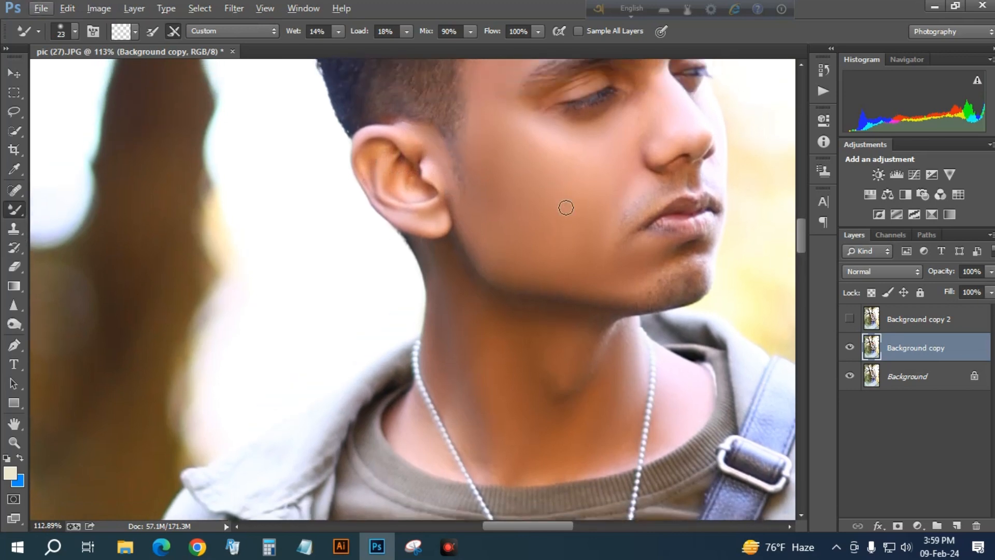
{"action": "scroll", "coordinate": [563, 235], "scroll_direction": "down", "scroll_amount": 7}
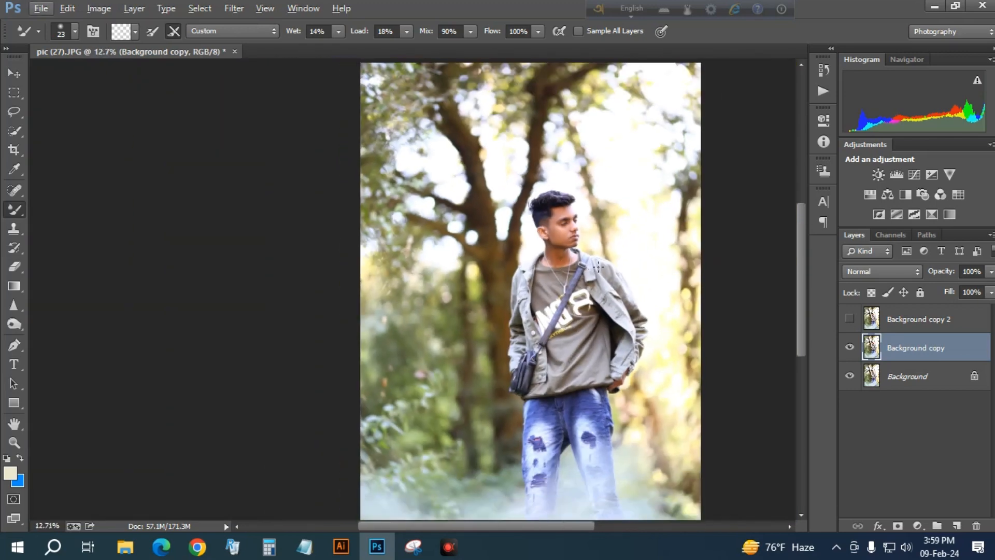
{"action": "scroll", "coordinate": [591, 238], "scroll_direction": "up", "scroll_amount": 3}
{"action": "left_click_drag", "start_coordinate": [607, 242], "coordinate": [498, 232]}
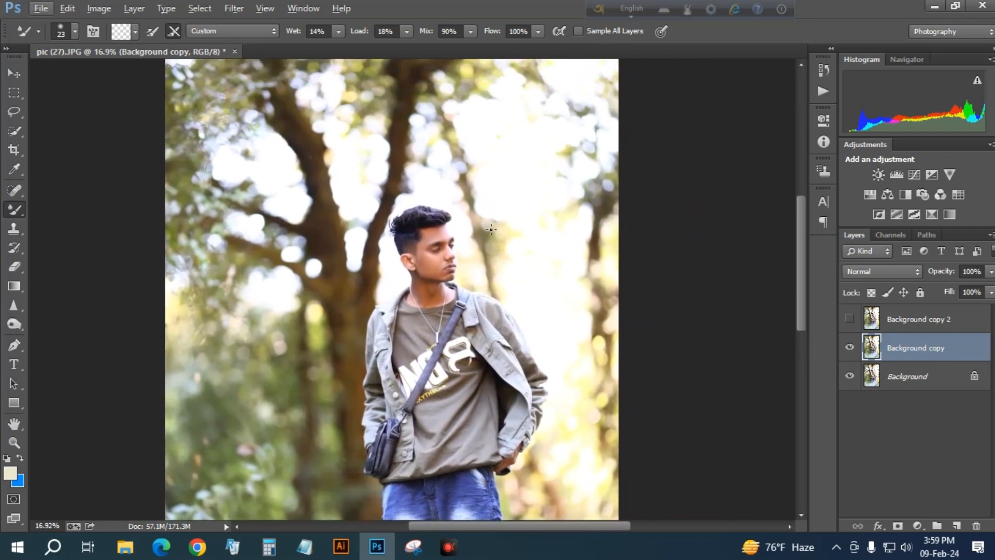
{"action": "scroll", "coordinate": [490, 228], "scroll_direction": "up", "scroll_amount": 4}
{"action": "left_click_drag", "start_coordinate": [343, 309], "coordinate": [442, 270]}
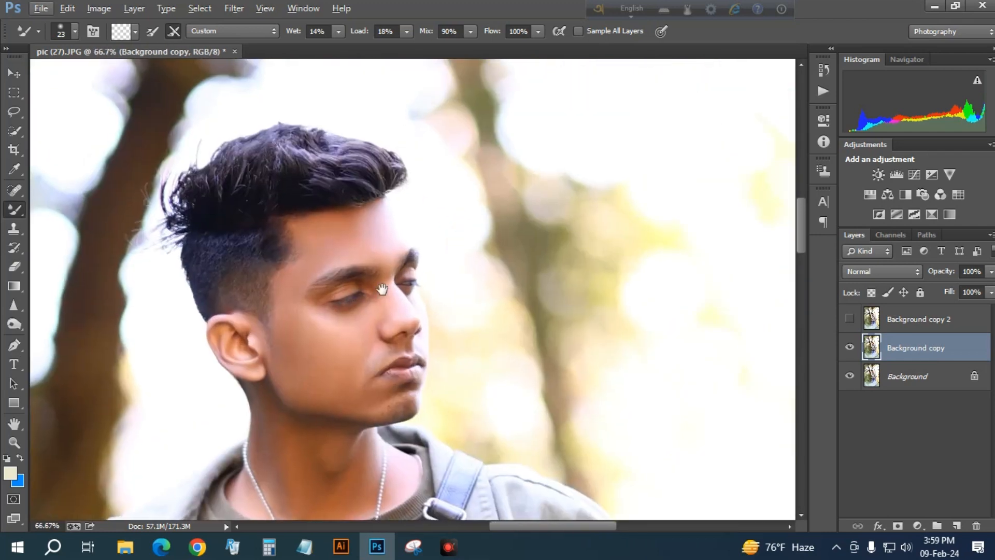
{"action": "scroll", "coordinate": [442, 267], "scroll_direction": "down", "scroll_amount": 1}
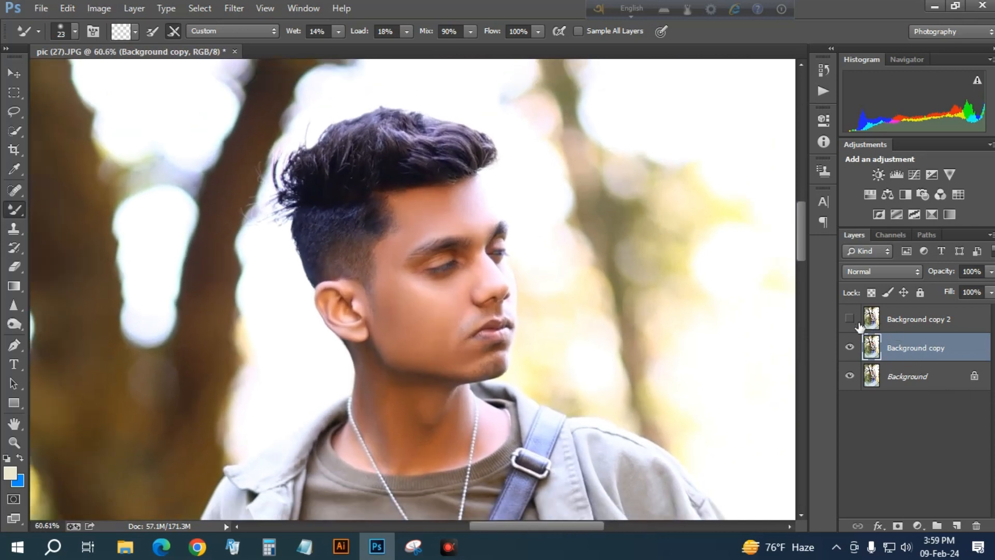
Show the Background copy 2 layer and apply a High Pass filter with a 1.8 pixel radius to it
{"action": "left_click", "coordinate": [850, 318]}
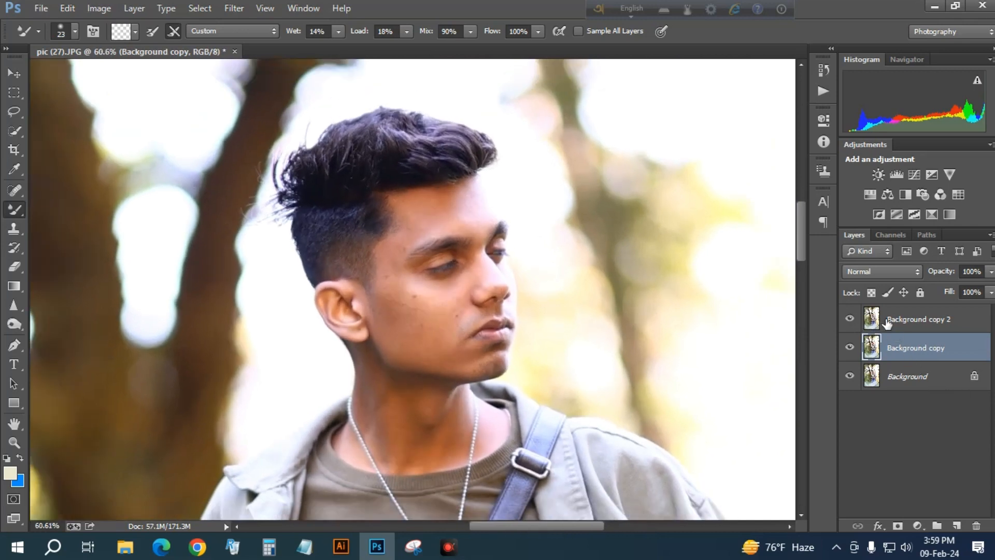
{"action": "left_click", "coordinate": [876, 319]}
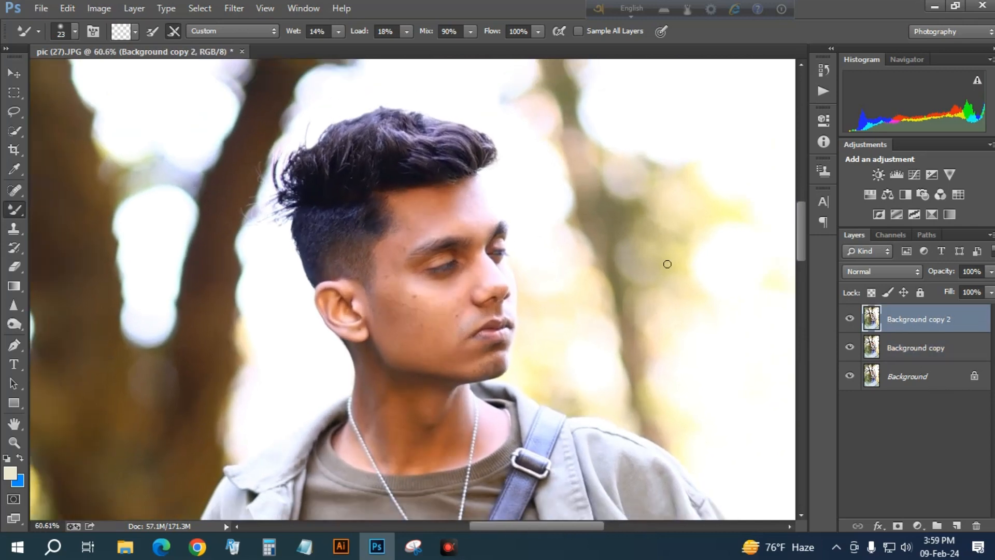
{"action": "left_click", "coordinate": [235, 9]}
{"action": "mouse_move", "coordinate": [333, 280]}
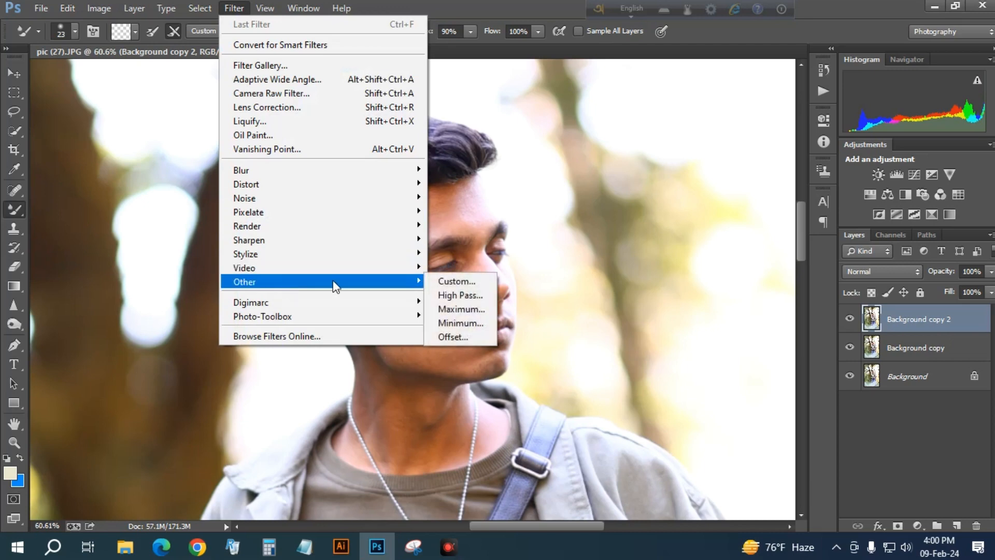
{"action": "left_click", "coordinate": [452, 295]}
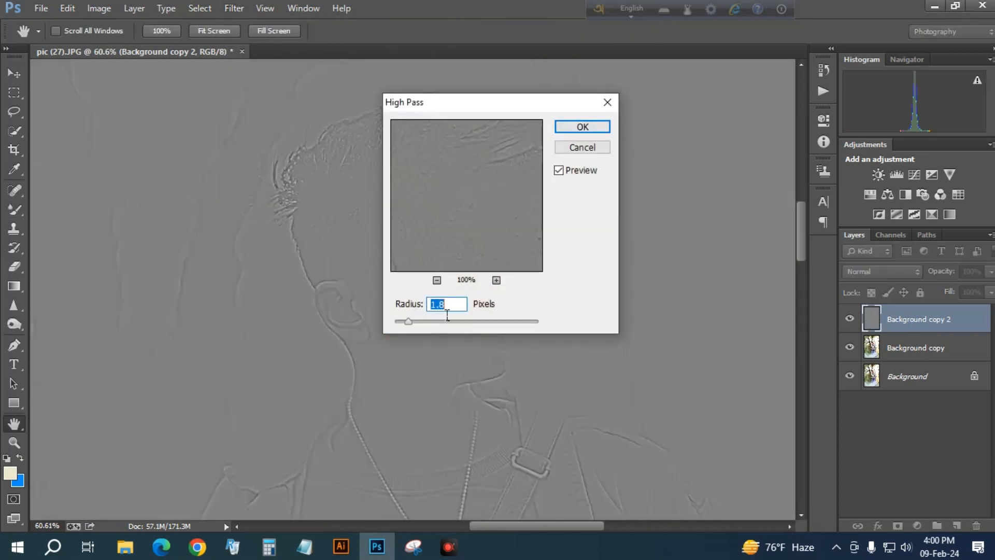
{"action": "left_click", "coordinate": [583, 127]}
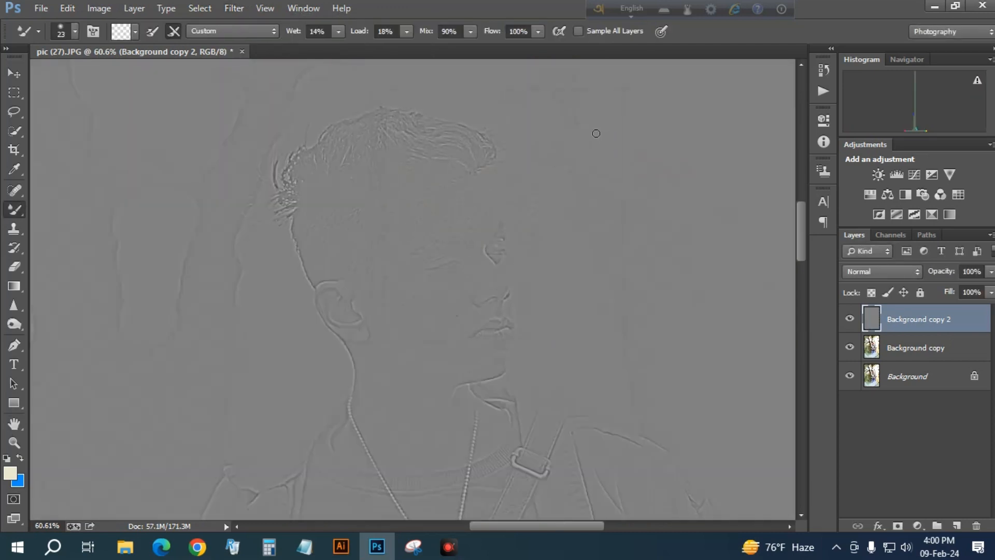
Examine the high-pass detail on the Background copy 2 layer around the man's head
{"action": "key", "text": "ctrl+minus"}
{"action": "key", "text": "ctrl+minus"}
{"action": "key", "text": "ctrl+minus"}
{"action": "key", "text": "ctrl+minus"}
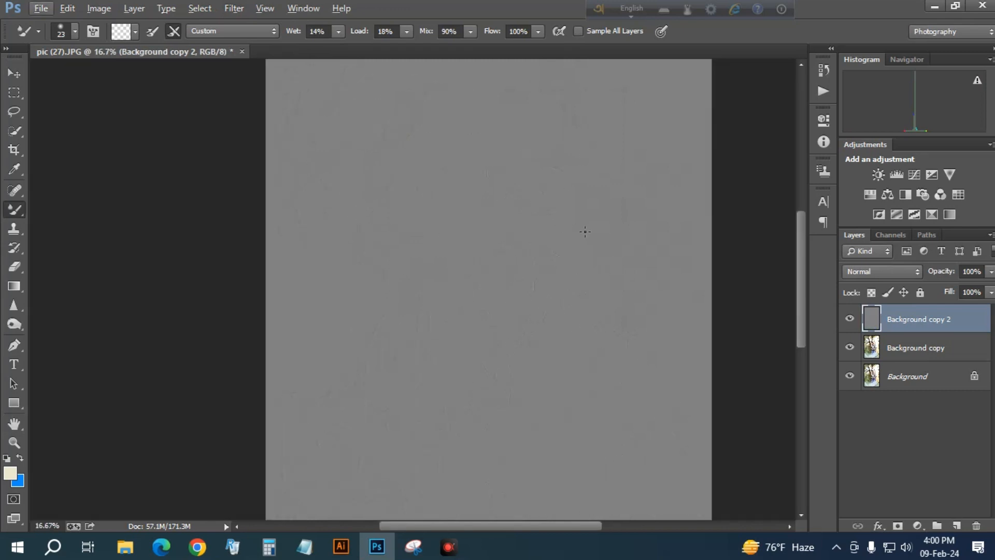
{"action": "scroll", "coordinate": [619, 244], "scroll_direction": "up", "scroll_amount": 1}
{"action": "scroll", "coordinate": [650, 251], "scroll_direction": "right", "scroll_amount": 5}
{"action": "scroll", "coordinate": [118, 177], "scroll_direction": "up", "scroll_amount": 4}
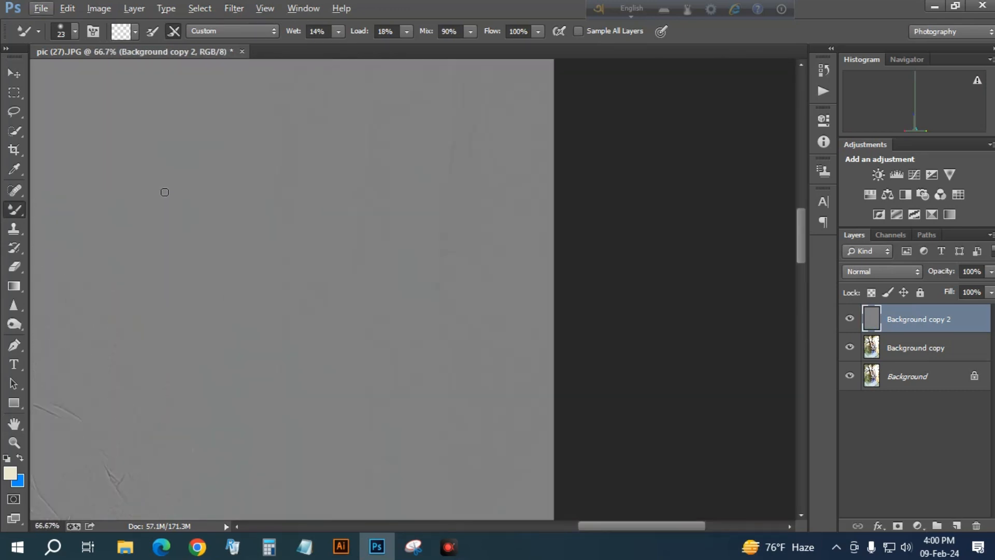
{"action": "scroll", "coordinate": [699, 277], "scroll_direction": "up", "scroll_amount": 1}
{"action": "scroll", "coordinate": [564, 275], "scroll_direction": "down", "scroll_amount": 2}
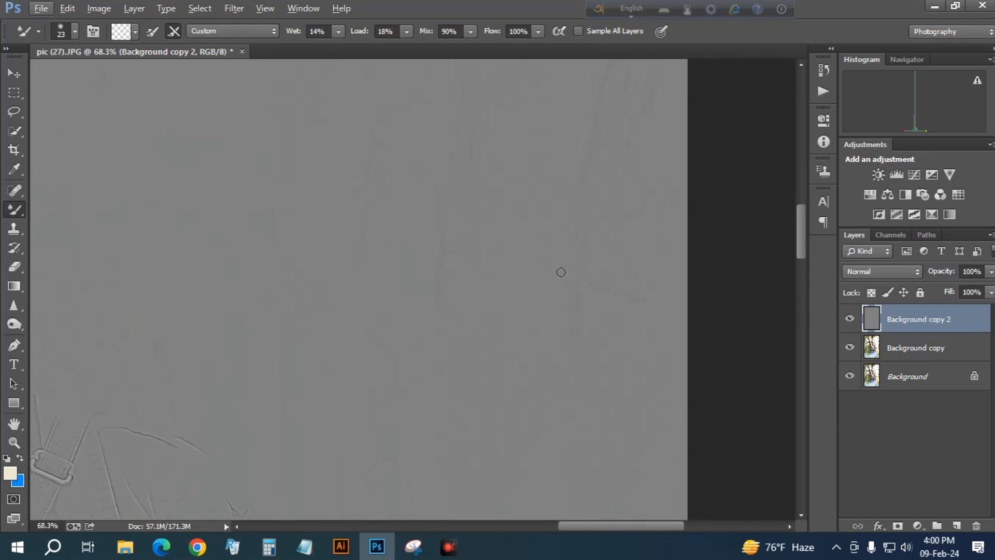
{"action": "left_click_drag", "start_coordinate": [532, 244], "coordinate": [612, 431]}
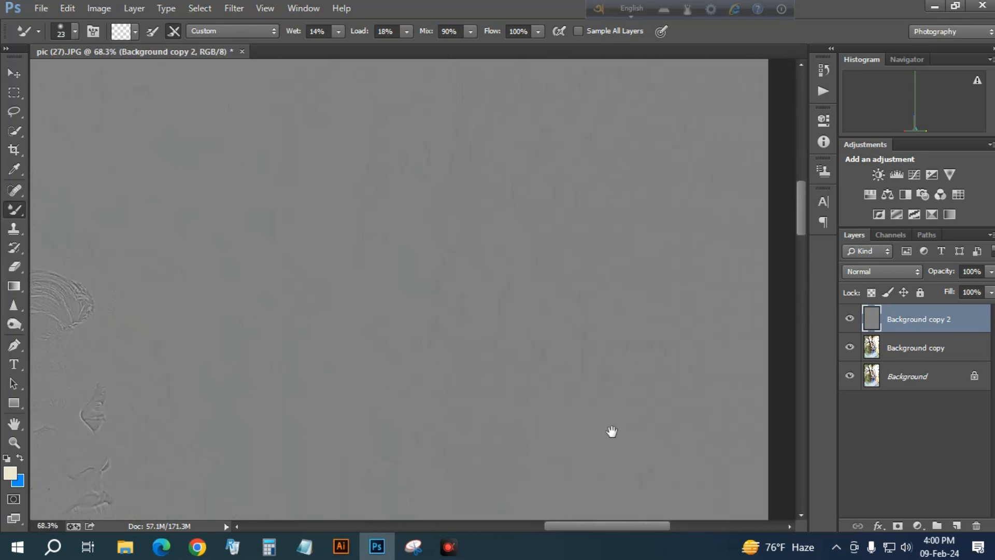
{"action": "left_click_drag", "start_coordinate": [298, 302], "coordinate": [545, 182]}
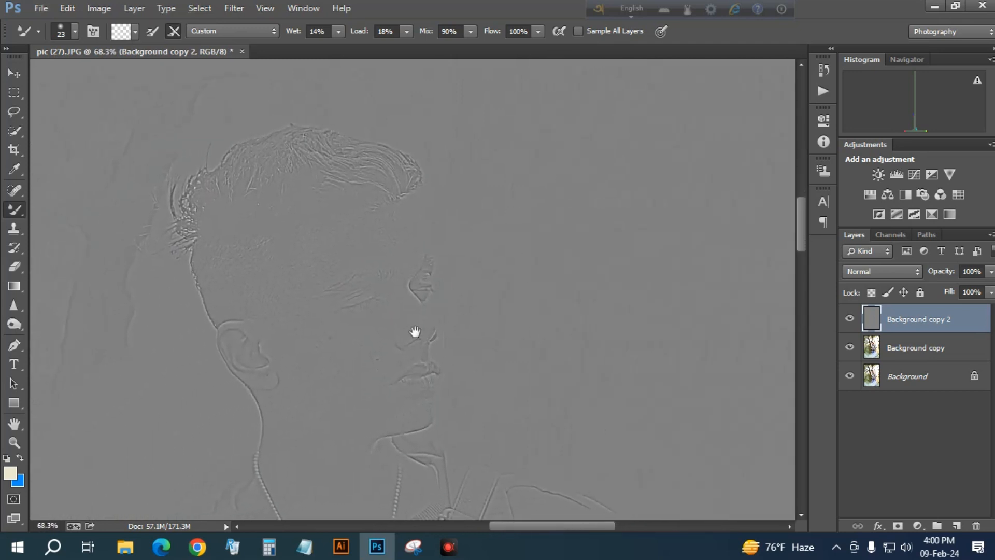
Set the Background copy 2 layer's blend mode to Linear Light and compare the portrait with and without that layer
{"action": "left_click_drag", "start_coordinate": [415, 331], "coordinate": [481, 283]}
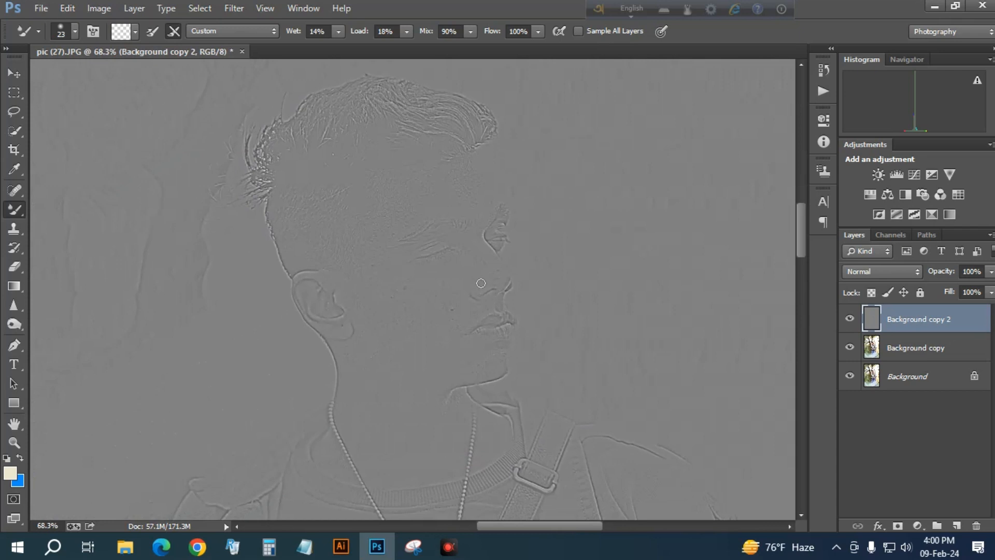
{"action": "left_click", "coordinate": [888, 271]}
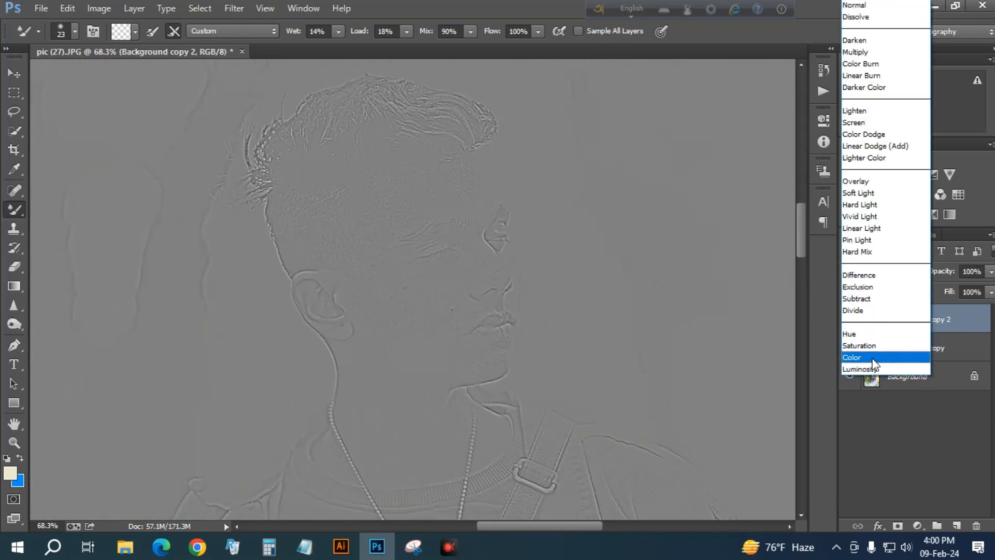
{"action": "left_click", "coordinate": [875, 229]}
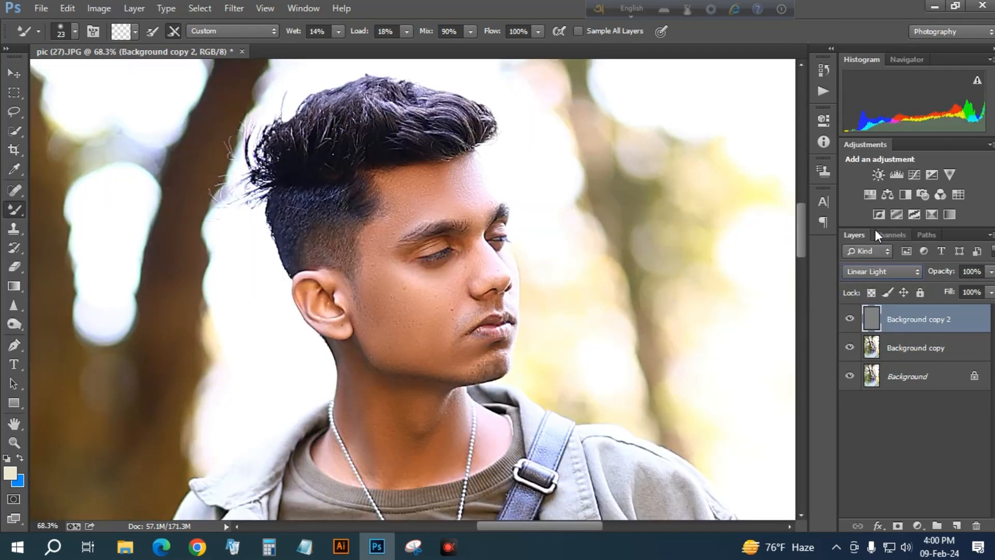
{"action": "left_click", "coordinate": [851, 319]}
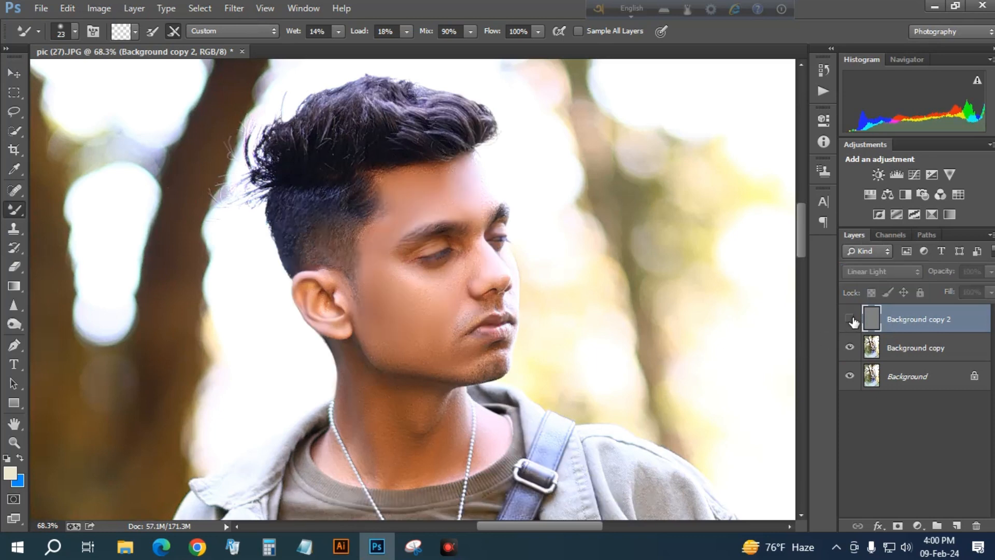
{"action": "left_click", "coordinate": [851, 320]}
{"action": "left_click", "coordinate": [851, 320]}
{"action": "left_click", "coordinate": [850, 319]}
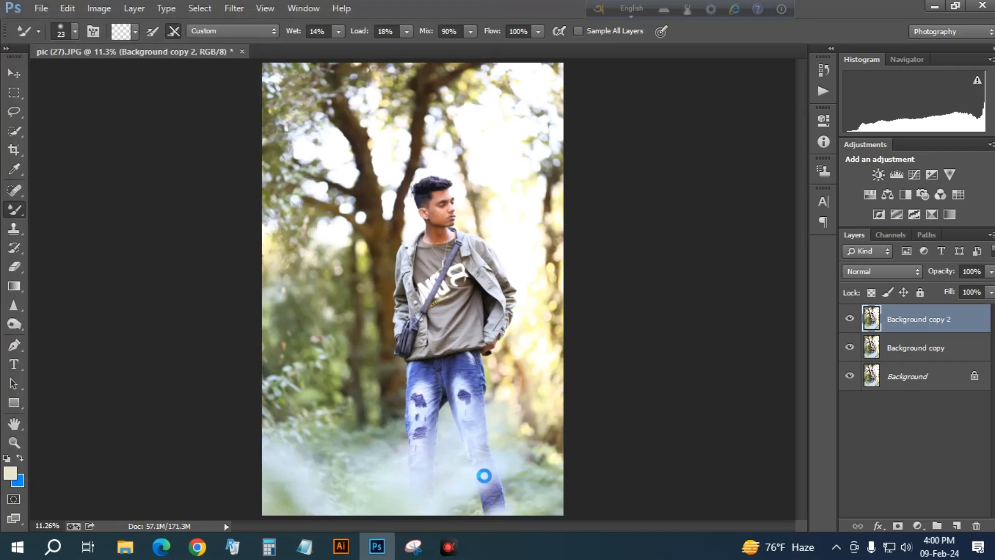
Open the photo in the Camera Raw filter and load a settings file from the All xmp folder on drive D
{"action": "key", "text": "ctrl+shift+a"}
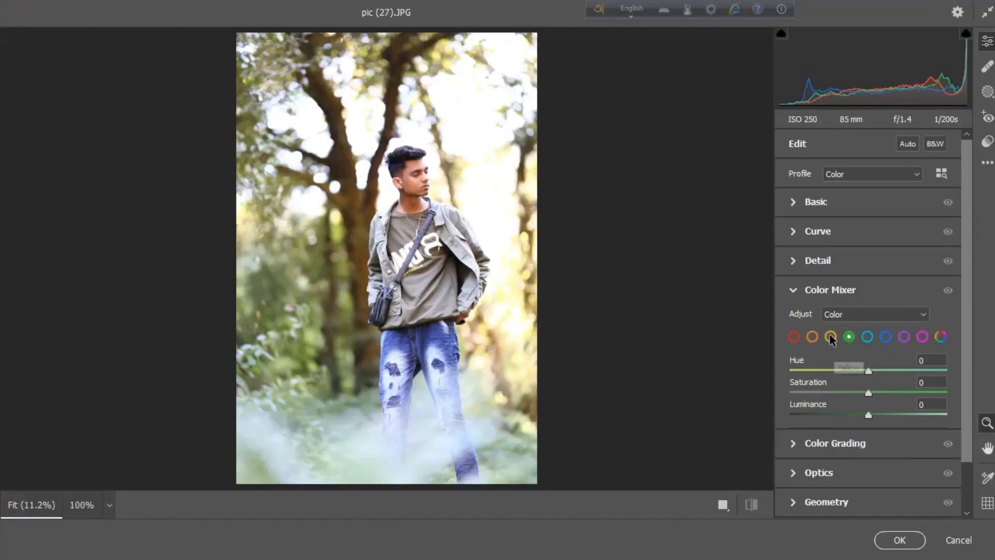
{"action": "left_click", "coordinate": [988, 142]}
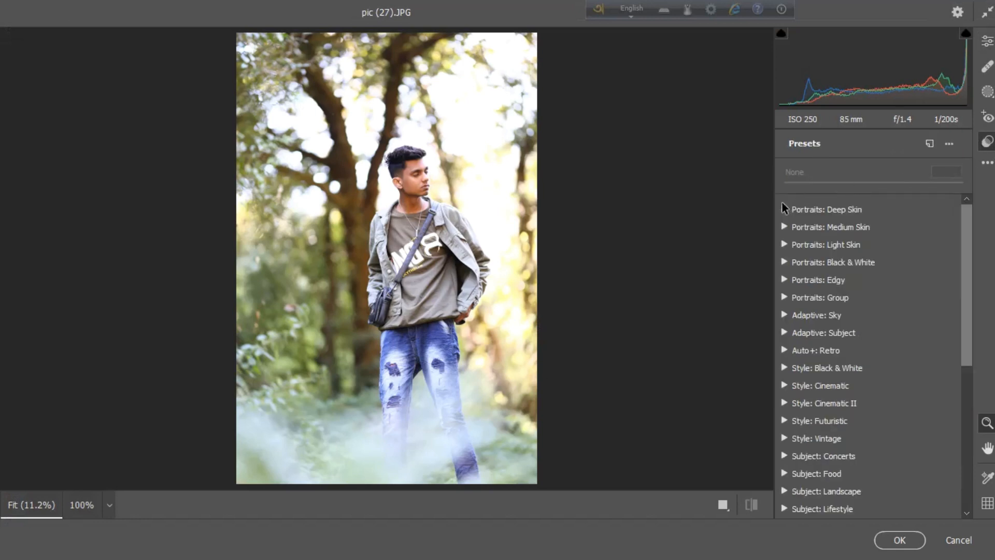
{"action": "left_click", "coordinate": [988, 162]}
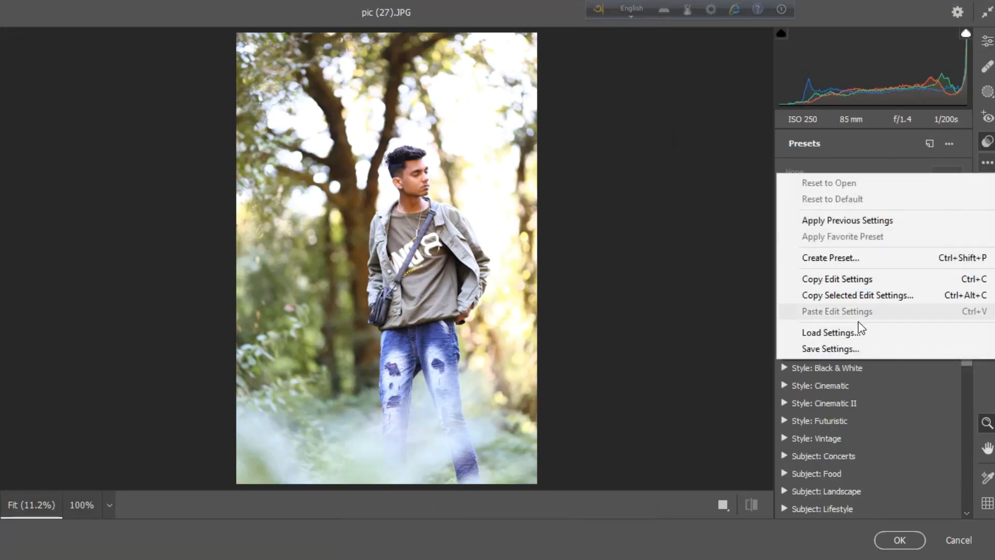
{"action": "left_click", "coordinate": [854, 333]}
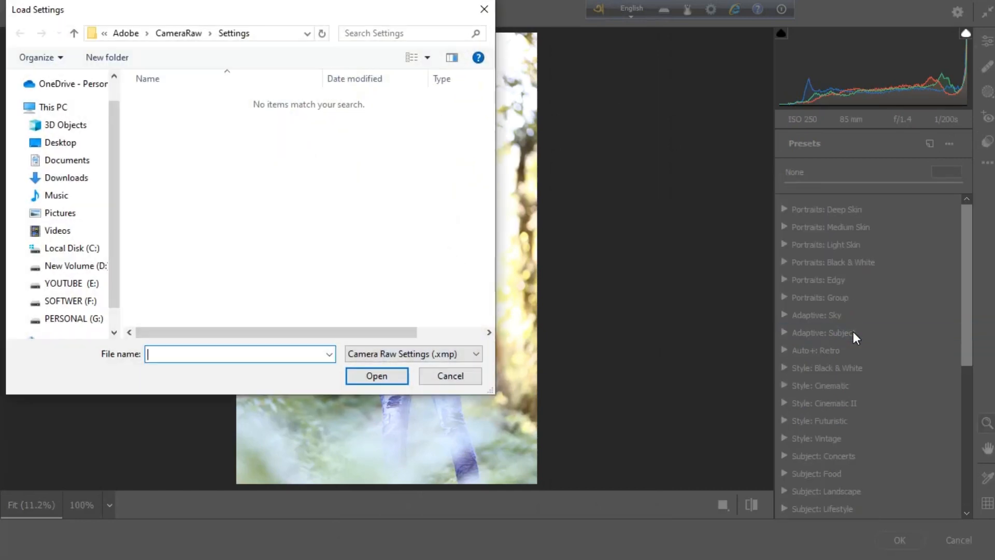
{"action": "scroll", "coordinate": [91, 207], "scroll_direction": "down", "scroll_amount": 1}
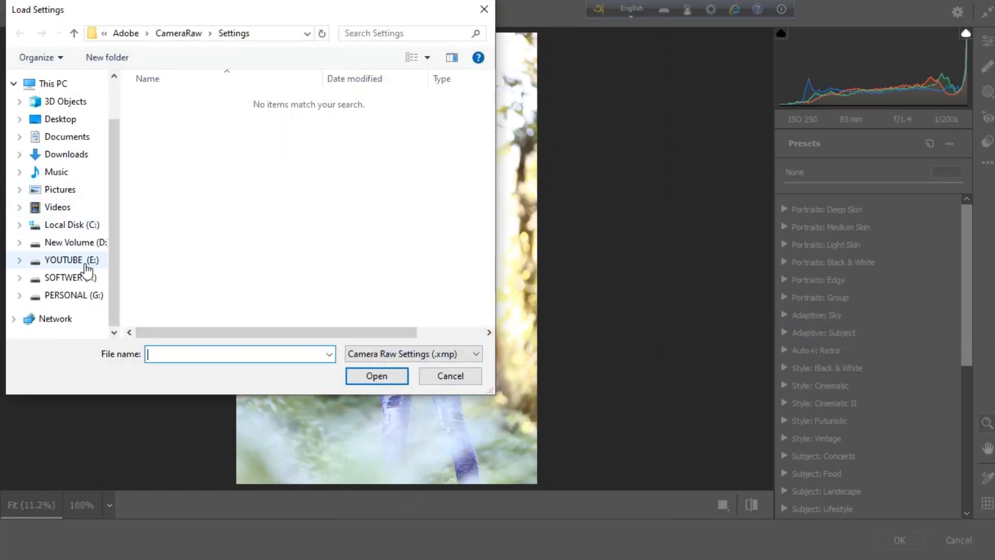
{"action": "left_click", "coordinate": [87, 245]}
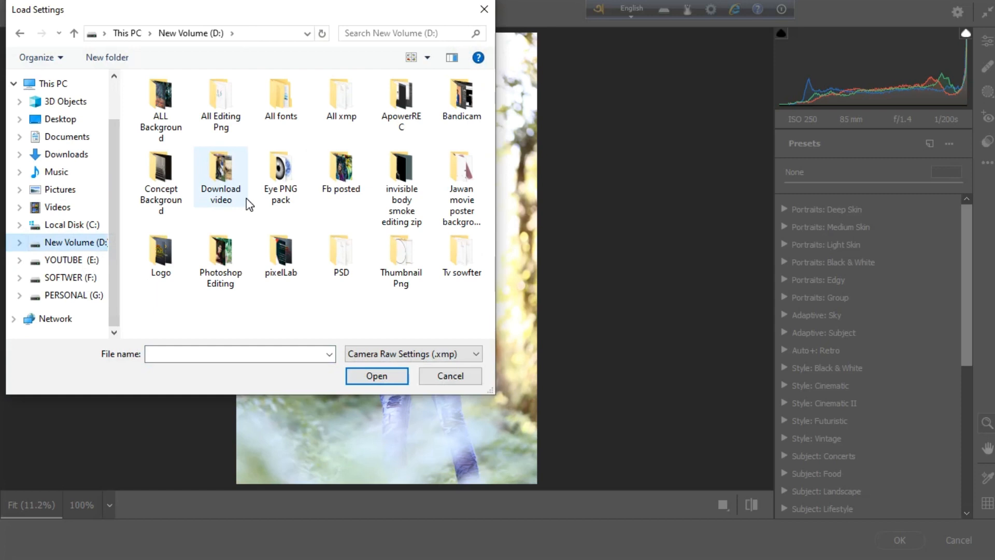
{"action": "double_click", "coordinate": [334, 110]}
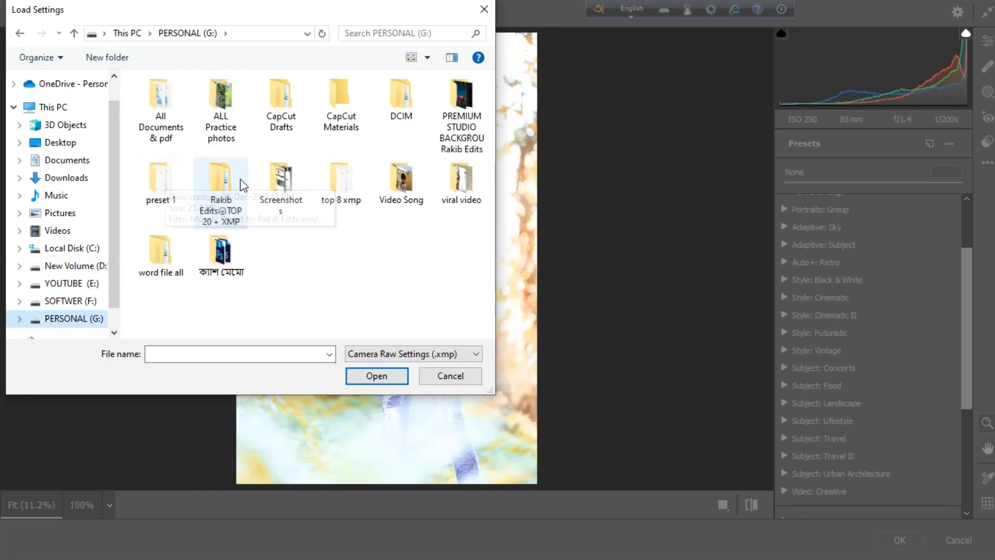
Load the RAKIB EDITS (1).xmp settings from the TOP 20 + XMP folder on the PERSONAL (G:) drive
{"action": "double_click", "coordinate": [241, 184]}
{"action": "double_click", "coordinate": [192, 100]}
{"action": "left_click", "coordinate": [191, 99]}
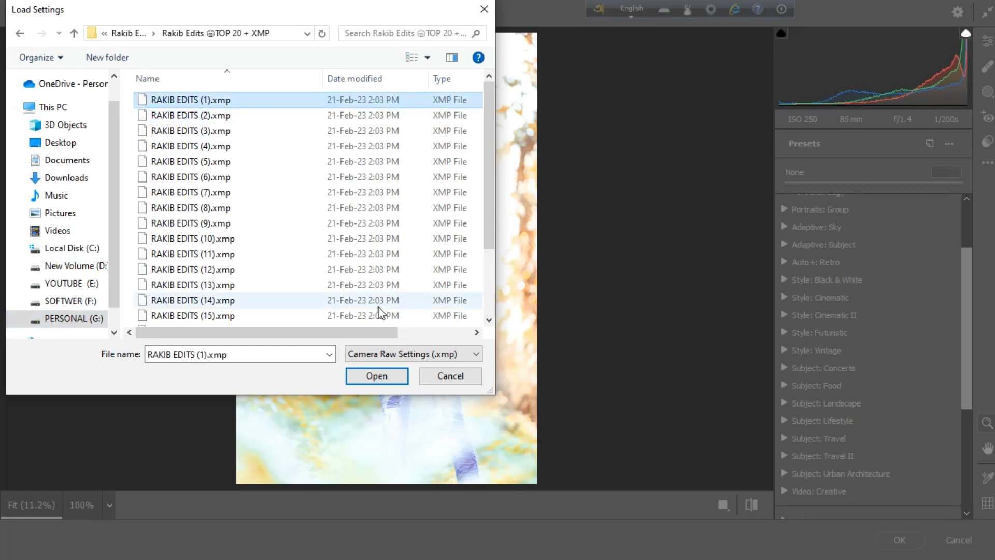
{"action": "left_click", "coordinate": [377, 376]}
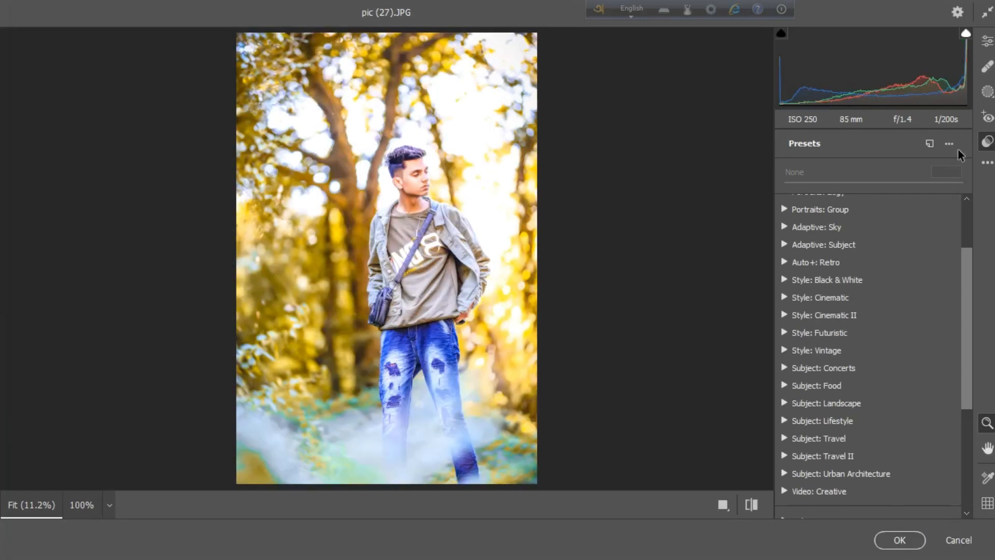
Check the orange and yellow colour mixes, and set Whites to +3 and Clarity to +25 in the basic adjustments
{"action": "left_click", "coordinate": [987, 42]}
{"action": "left_click", "coordinate": [812, 338]}
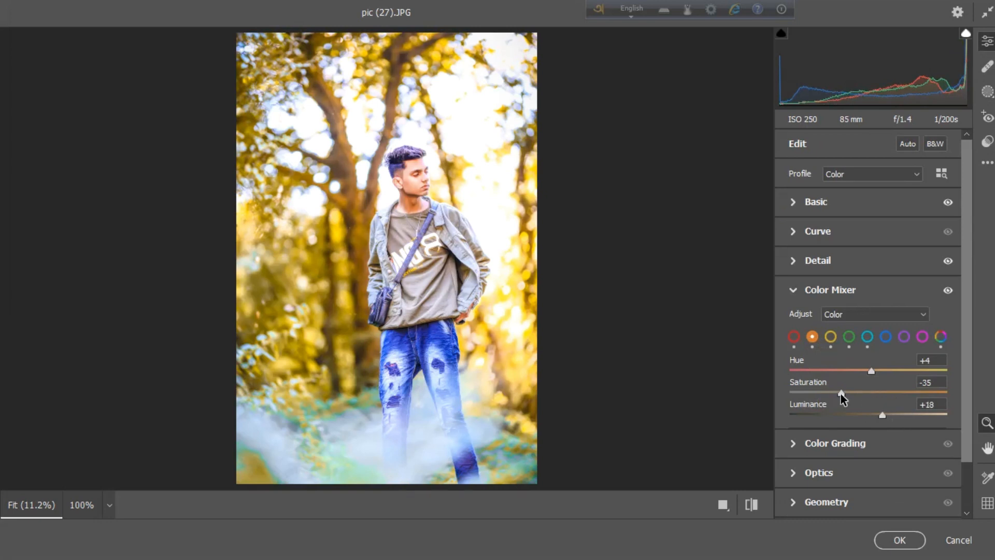
{"action": "left_click", "coordinate": [831, 338]}
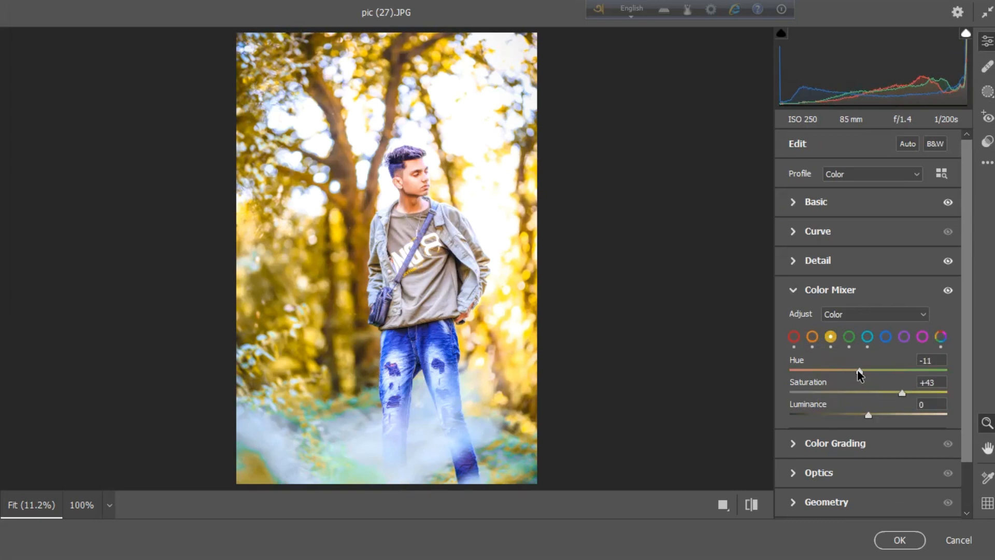
{"action": "left_click", "coordinate": [861, 203]}
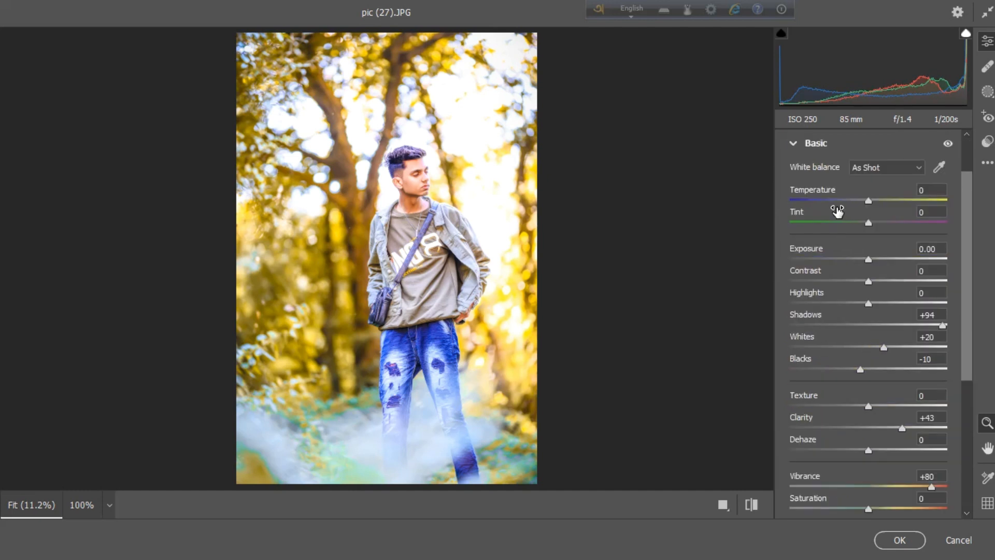
{"action": "left_click_drag", "start_coordinate": [885, 355], "coordinate": [871, 351]}
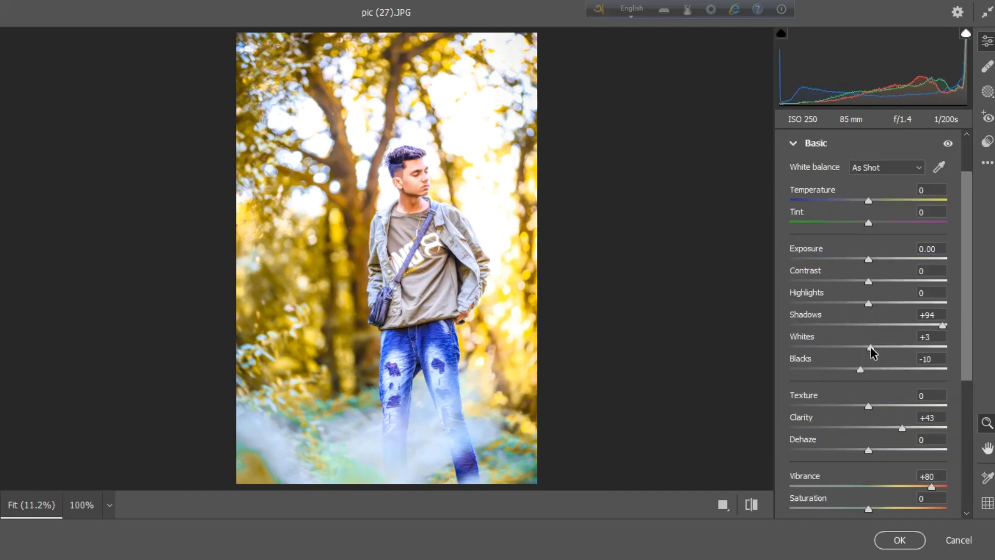
{"action": "left_click", "coordinate": [888, 431]}
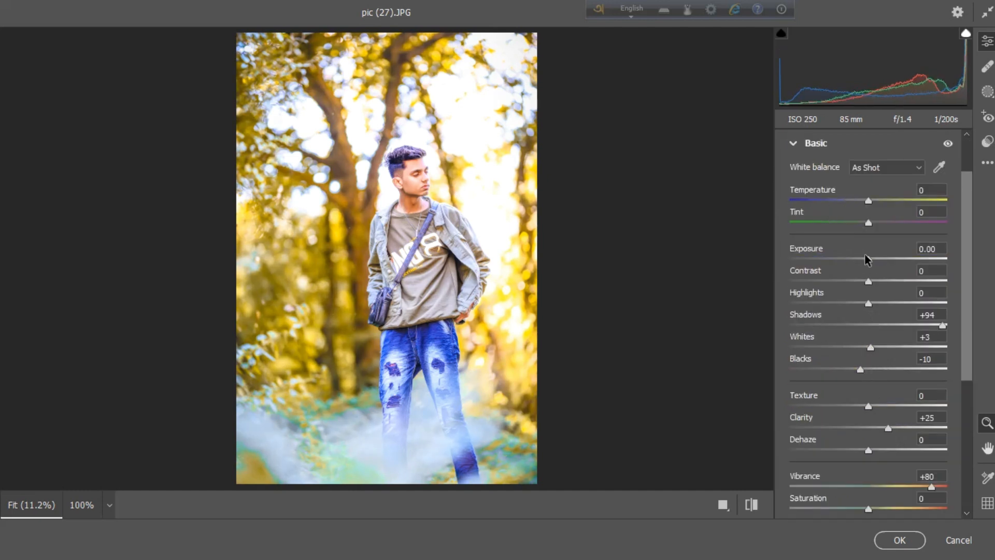
Set Highlights to -100, Shadows to +20, Whites to +10 and Vibrance to +65
{"action": "left_click_drag", "start_coordinate": [869, 304], "coordinate": [822, 304]}
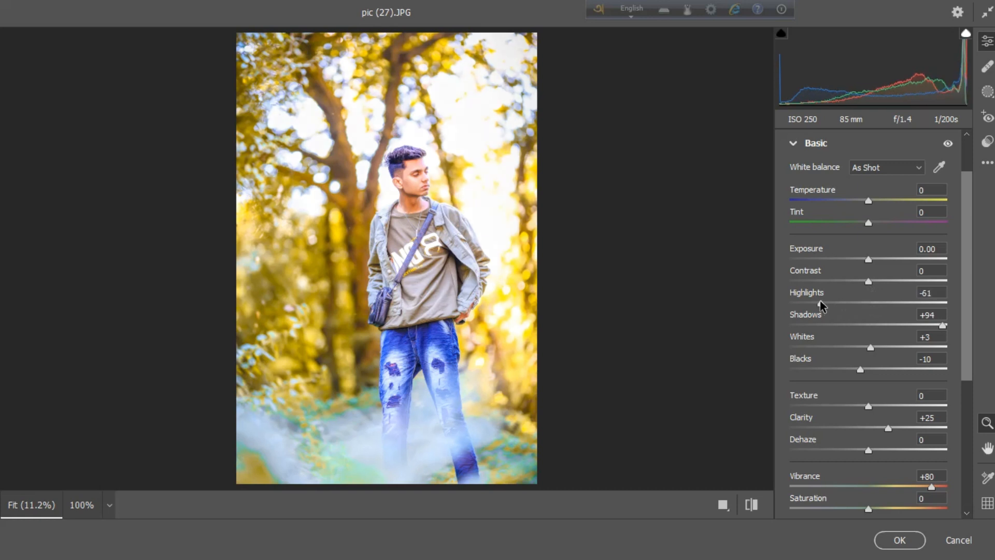
{"action": "left_click", "coordinate": [897, 325]}
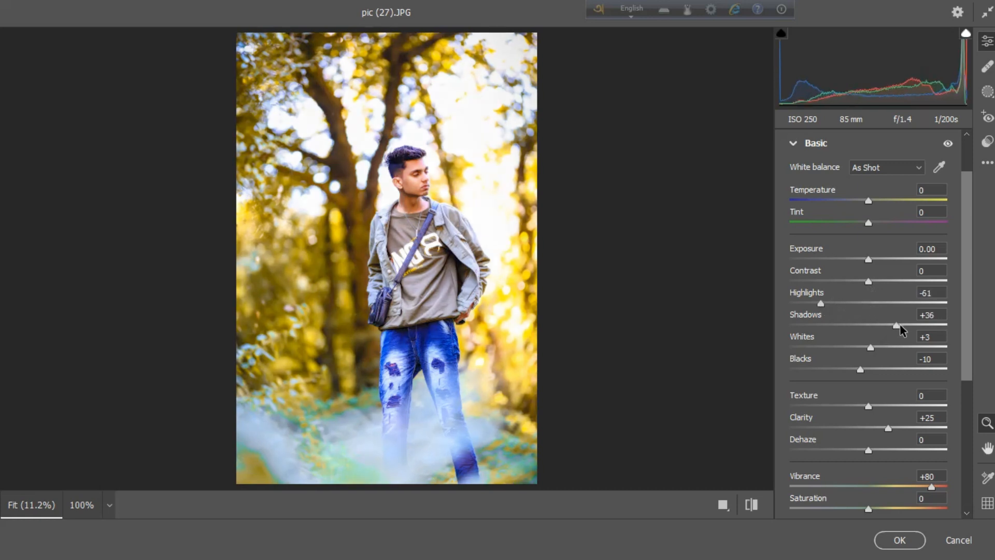
{"action": "mouse_move", "coordinate": [901, 325]}
{"action": "left_mouse_down"}
{"action": "mouse_move", "coordinate": [873, 325]}
{"action": "mouse_move", "coordinate": [884, 323]}
{"action": "left_mouse_up"}
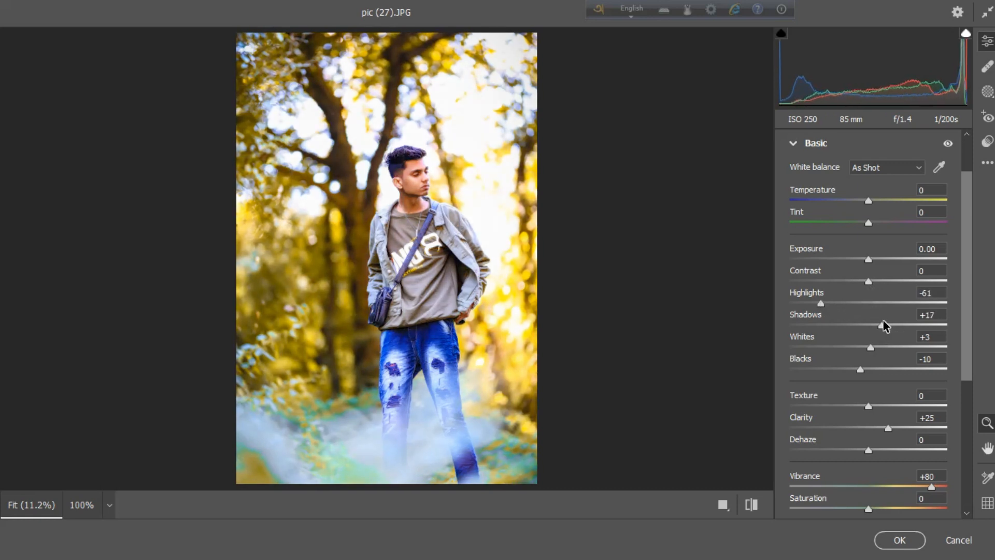
{"action": "left_click_drag", "start_coordinate": [814, 305], "coordinate": [789, 304]}
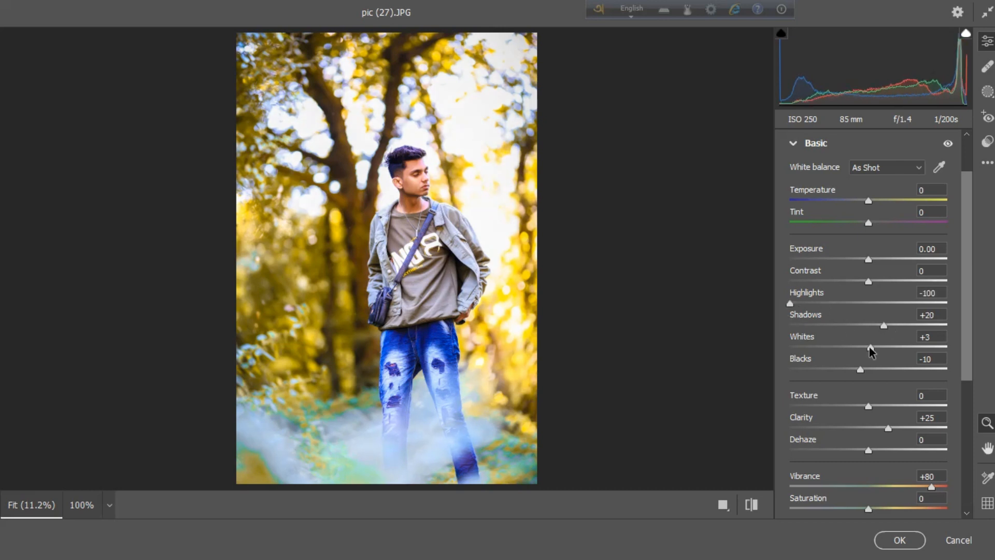
{"action": "left_click_drag", "start_coordinate": [881, 348], "coordinate": [876, 350]}
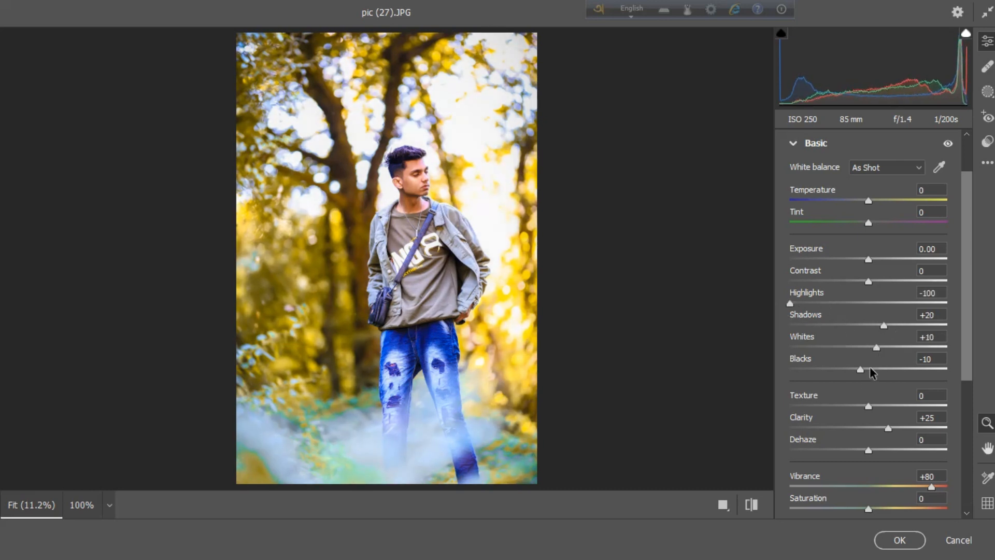
{"action": "scroll", "coordinate": [876, 478], "scroll_direction": "down", "scroll_amount": 2}
{"action": "mouse_move", "coordinate": [915, 398]}
{"action": "left_mouse_down"}
{"action": "mouse_move", "coordinate": [928, 398]}
{"action": "mouse_move", "coordinate": [917, 400]}
{"action": "left_mouse_up"}
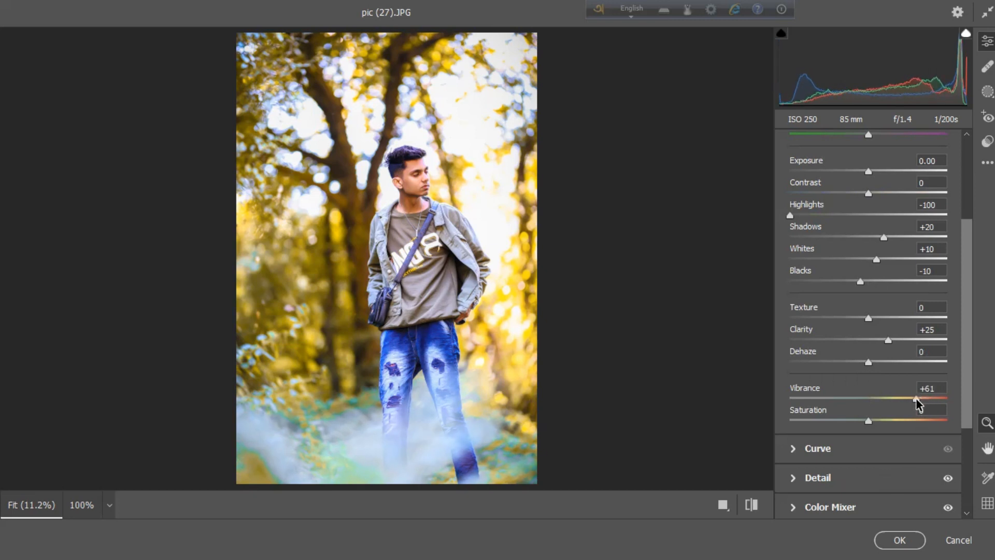
Set the orange colour's Saturation to -59 and Luminance to +23 in the Color Mixer
{"action": "scroll", "coordinate": [829, 463], "scroll_direction": "down", "scroll_amount": 4}
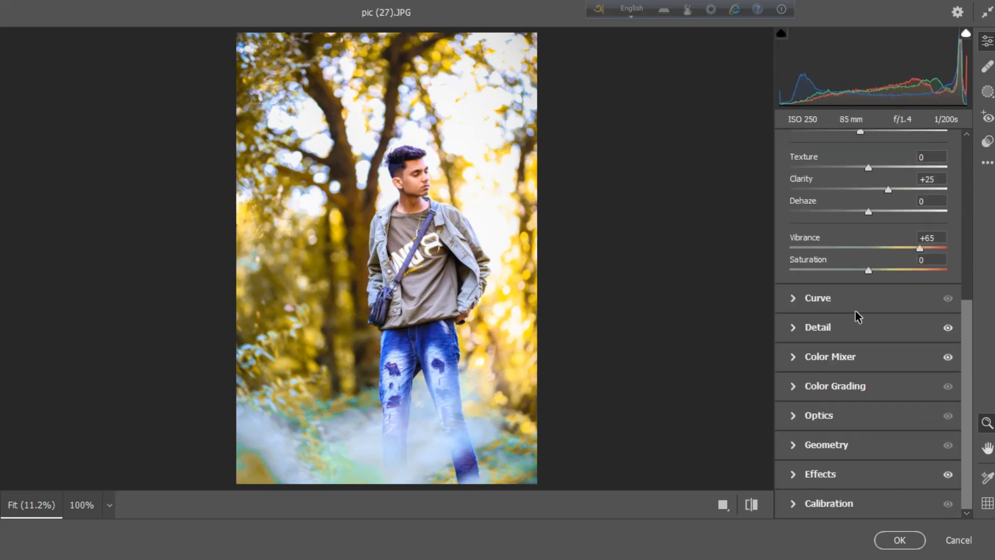
{"action": "left_click", "coordinate": [829, 354]}
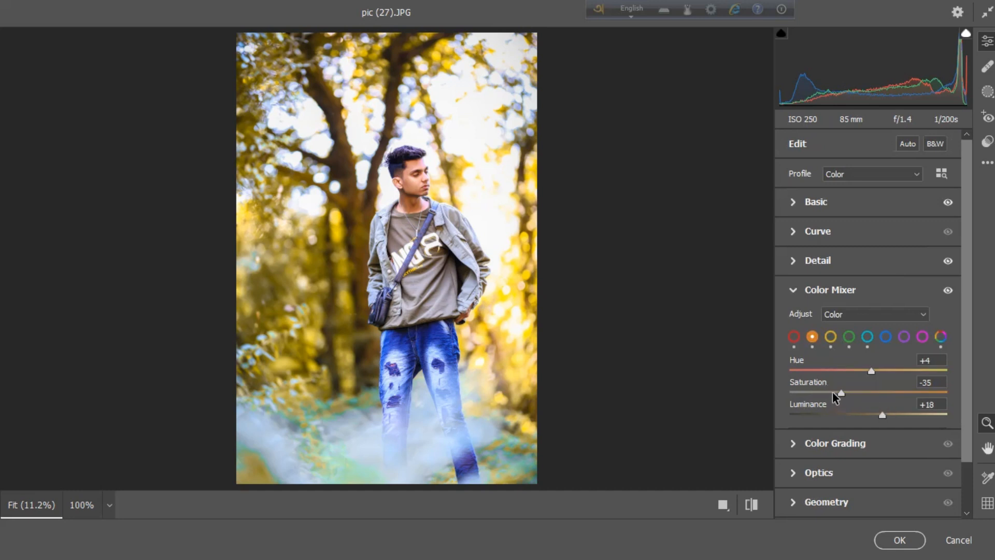
{"action": "left_click_drag", "start_coordinate": [832, 393], "coordinate": [822, 393]}
{"action": "left_click_drag", "start_coordinate": [887, 414], "coordinate": [888, 413]}
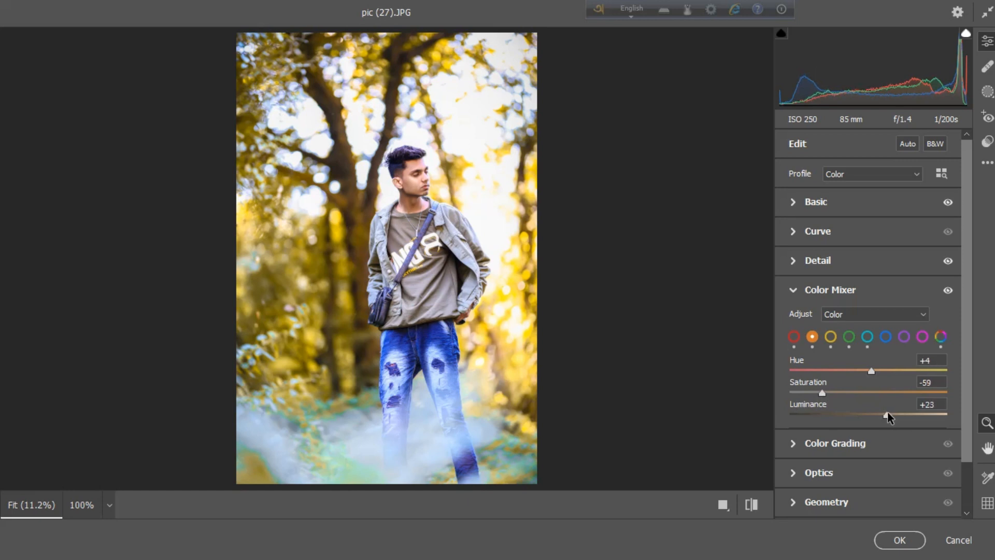
{"action": "left_click", "coordinate": [912, 538]}
Add a linear gradient mask from the photo's bottom edge up to the man's chest and set its Exposure to -1.40
{"action": "left_click", "coordinate": [987, 91]}
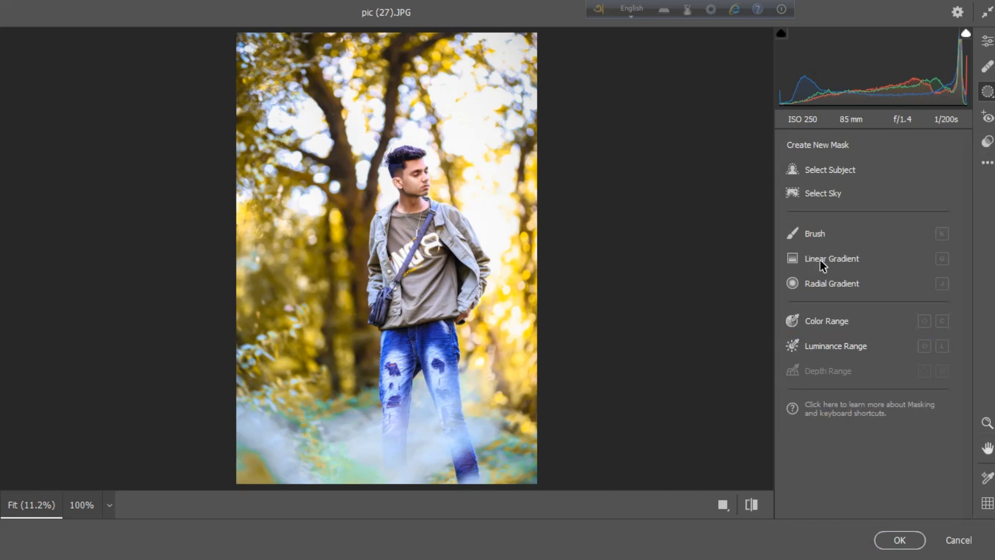
{"action": "left_click", "coordinate": [820, 261]}
{"action": "left_click_drag", "start_coordinate": [391, 486], "coordinate": [392, 263]}
{"action": "left_click_drag", "start_coordinate": [868, 472], "coordinate": [840, 475]}
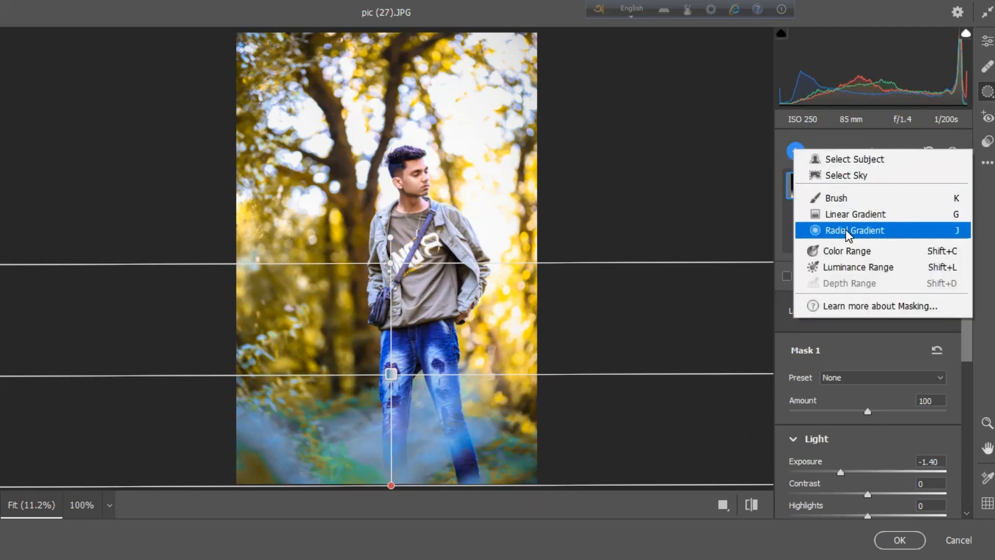
Add a radial gradient mask over the trees on the photo's left side and set its Exposure to -0.55
{"action": "left_click", "coordinate": [819, 228]}
{"action": "left_click_drag", "start_coordinate": [529, 229], "coordinate": [582, 337]}
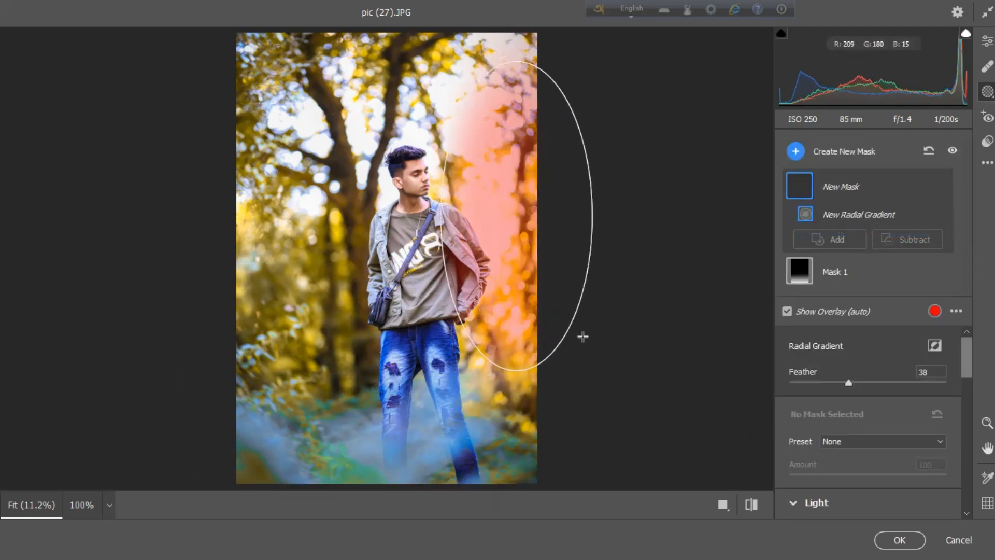
{"action": "left_click_drag", "start_coordinate": [589, 241], "coordinate": [392, 289]}
{"action": "left_click_drag", "start_coordinate": [311, 299], "coordinate": [309, 319]}
{"action": "left_click_drag", "start_coordinate": [295, 168], "coordinate": [300, 185]}
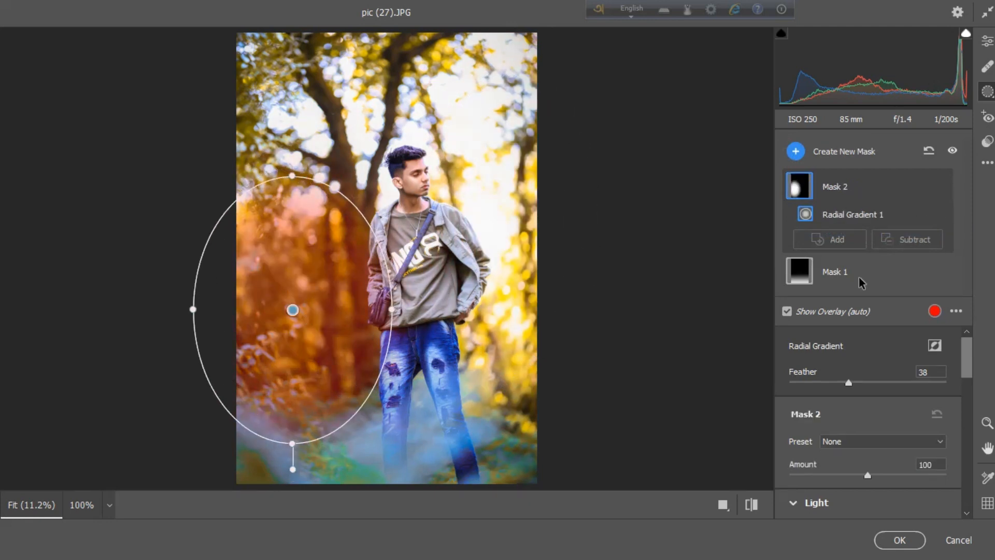
{"action": "scroll", "coordinate": [853, 394], "scroll_direction": "down", "scroll_amount": 3}
{"action": "left_click_drag", "start_coordinate": [867, 361], "coordinate": [855, 361]}
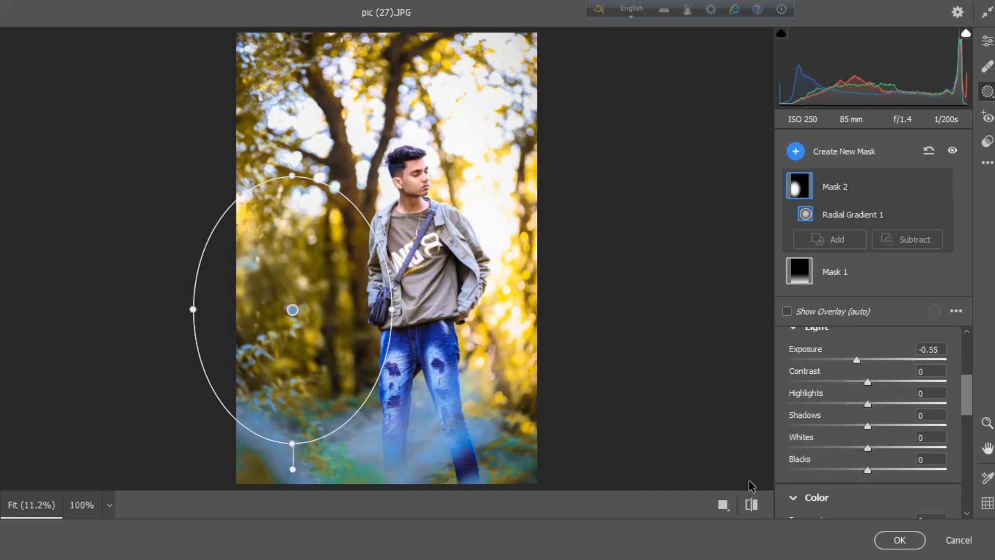
Add a radial gradient mask over the bright trees on the photo's right side, stretched into a tall ellipse and tilted beside the man
{"action": "left_click", "coordinate": [795, 151]}
{"action": "left_click", "coordinate": [847, 232]}
{"action": "left_click_drag", "start_coordinate": [477, 93], "coordinate": [515, 144]}
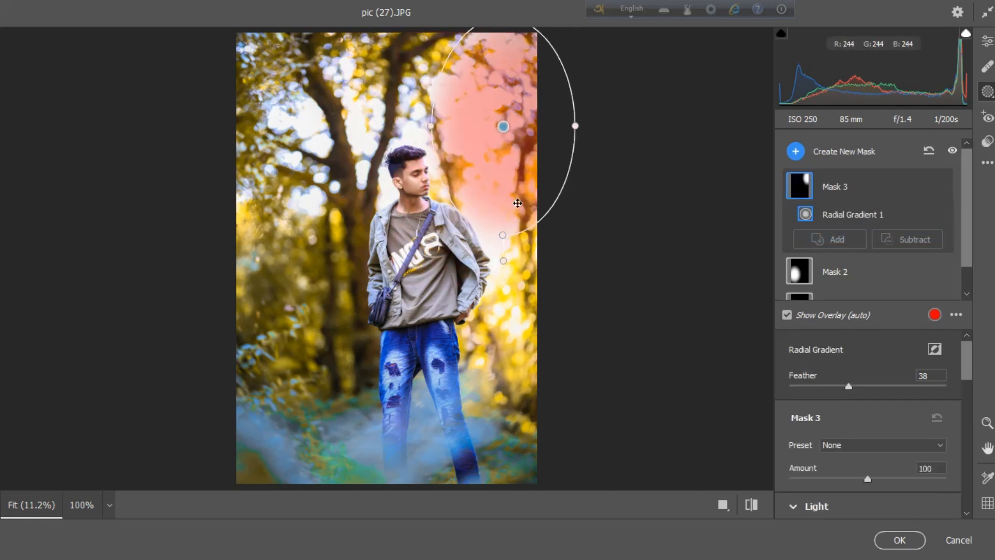
{"action": "left_click_drag", "start_coordinate": [503, 235], "coordinate": [503, 369]}
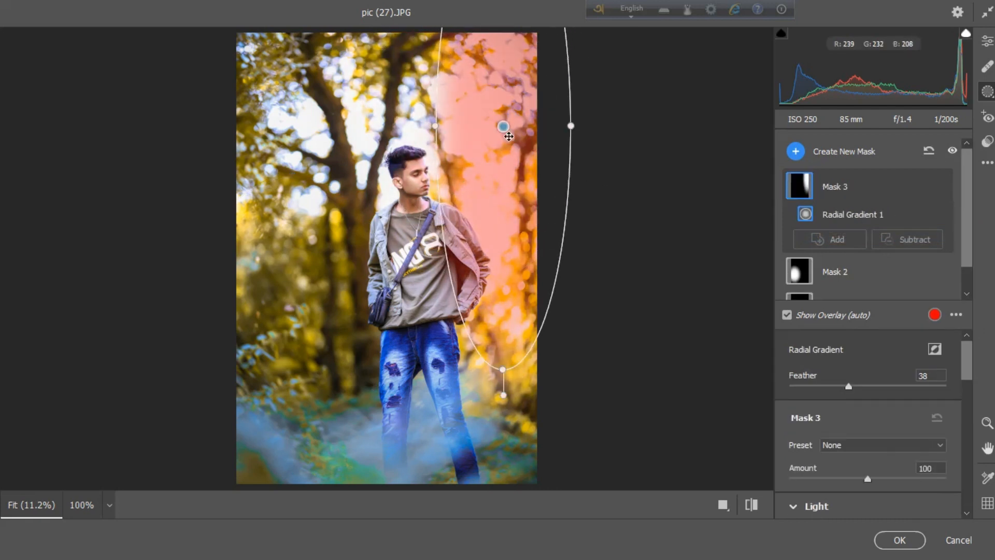
{"action": "left_click_drag", "start_coordinate": [509, 136], "coordinate": [514, 174]}
{"action": "left_click_drag", "start_coordinate": [589, 284], "coordinate": [542, 232]}
Shift the new radial mask's Temperature slightly towards blue and apply the Camera Raw edits to the layer
{"action": "scroll", "coordinate": [876, 463], "scroll_direction": "down", "scroll_amount": 3}
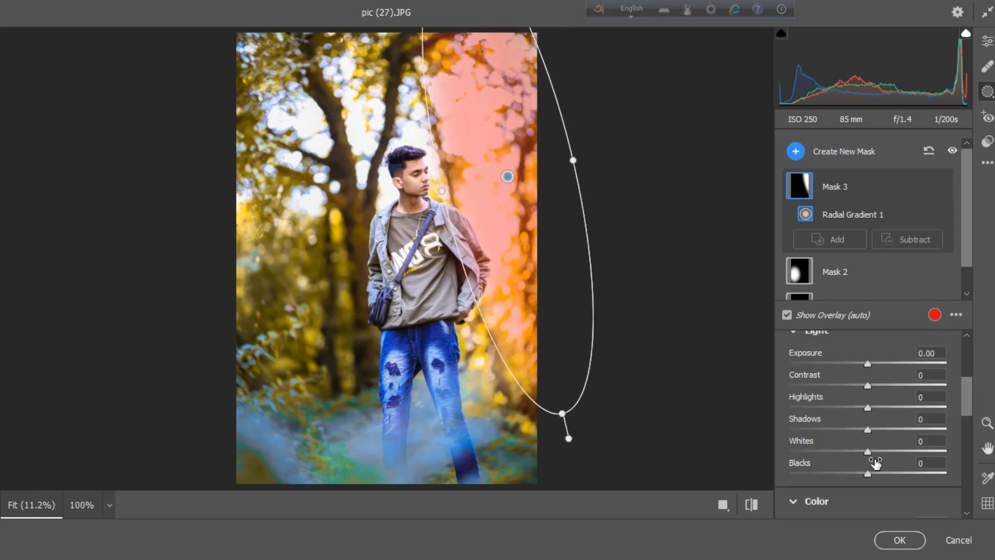
{"action": "scroll", "coordinate": [867, 454], "scroll_direction": "down", "scroll_amount": 5}
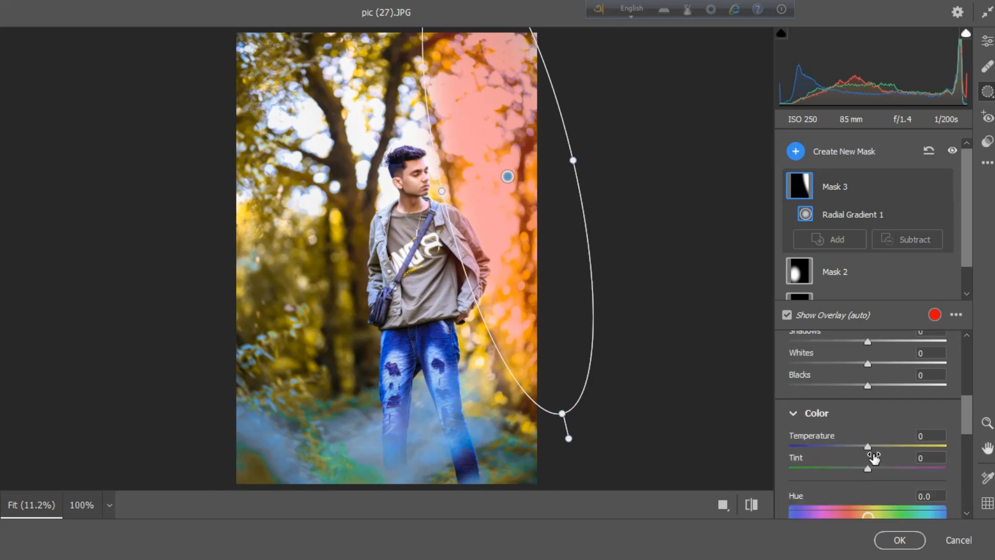
{"action": "mouse_move", "coordinate": [869, 449]}
{"action": "left_mouse_down"}
{"action": "mouse_move", "coordinate": [855, 450]}
{"action": "mouse_move", "coordinate": [865, 450]}
{"action": "left_mouse_up"}
{"action": "left_click", "coordinate": [900, 539]}
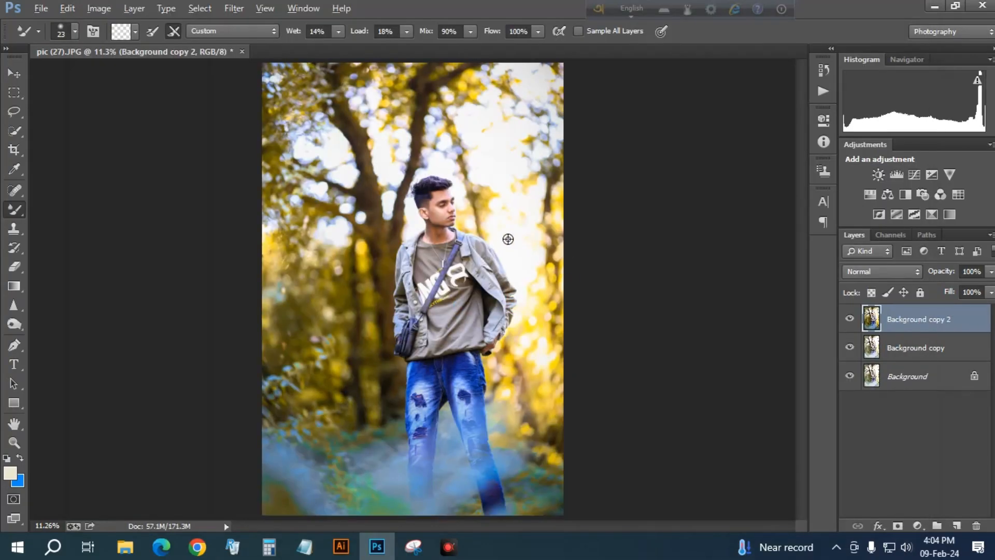
Toggle the visibility of the Background copy 2 layer to compare the man's face and background before and after grading
{"action": "scroll", "coordinate": [500, 237], "scroll_direction": "up", "scroll_amount": 5}
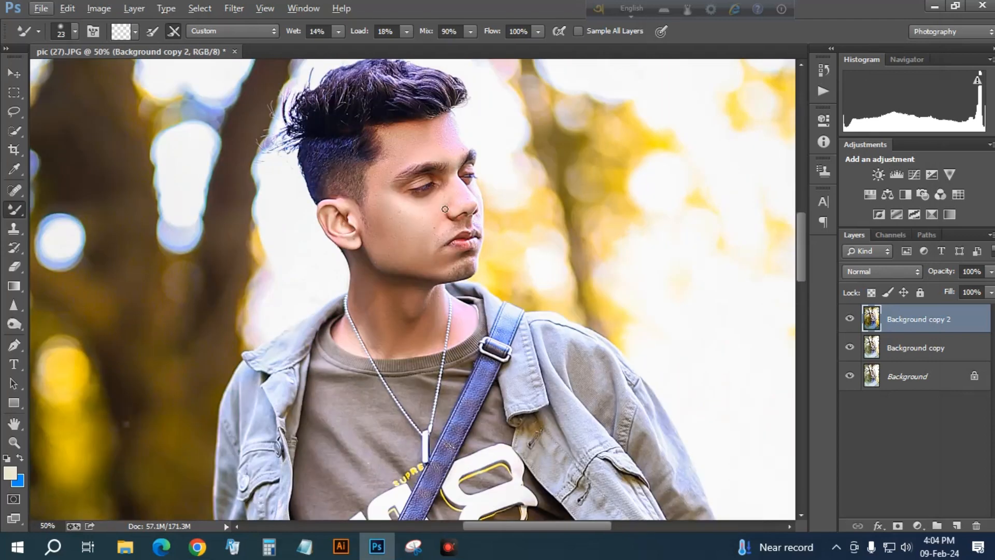
{"action": "left_click", "coordinate": [851, 319]}
{"action": "left_click", "coordinate": [851, 320]}
{"action": "left_click", "coordinate": [852, 320]}
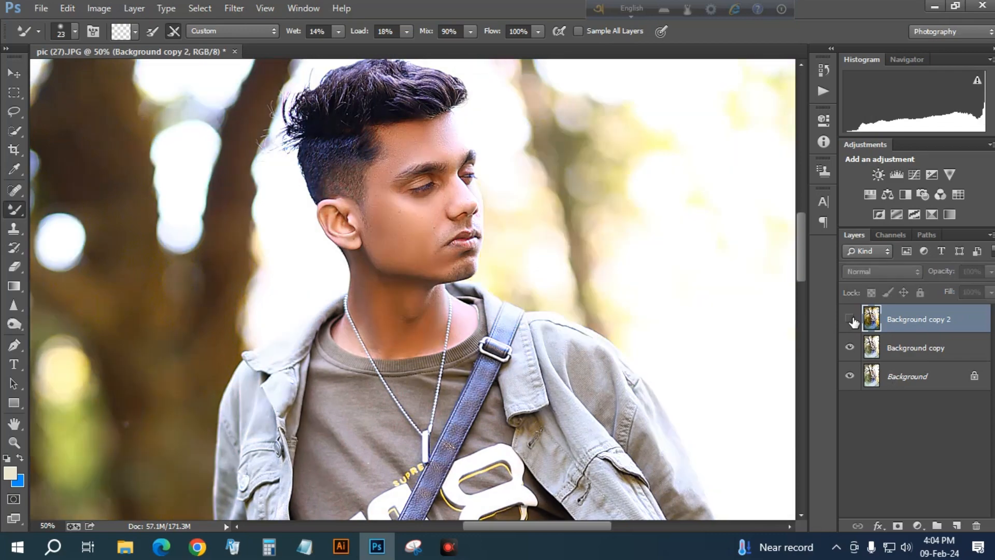
{"action": "left_click", "coordinate": [851, 319]}
{"action": "scroll", "coordinate": [489, 285], "scroll_direction": "down", "scroll_amount": 5}
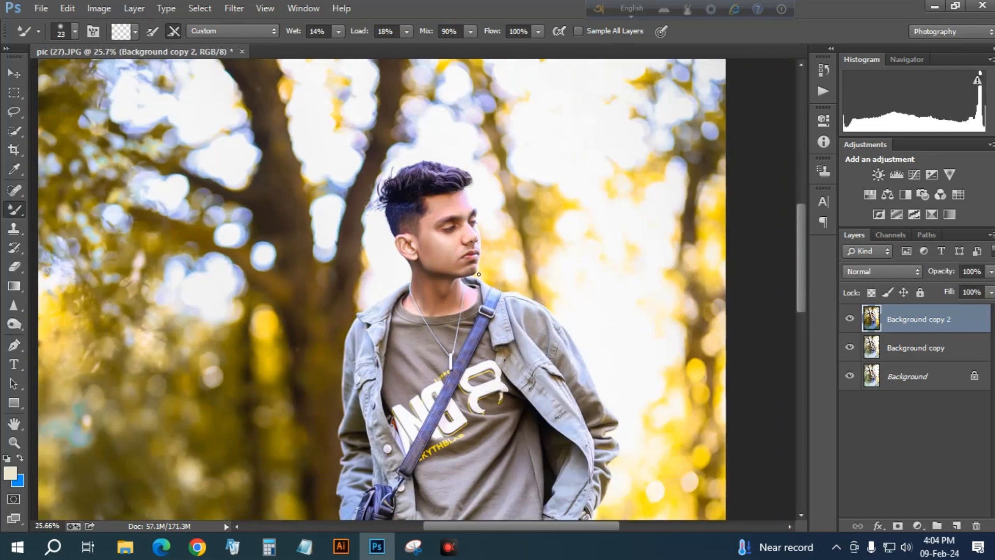